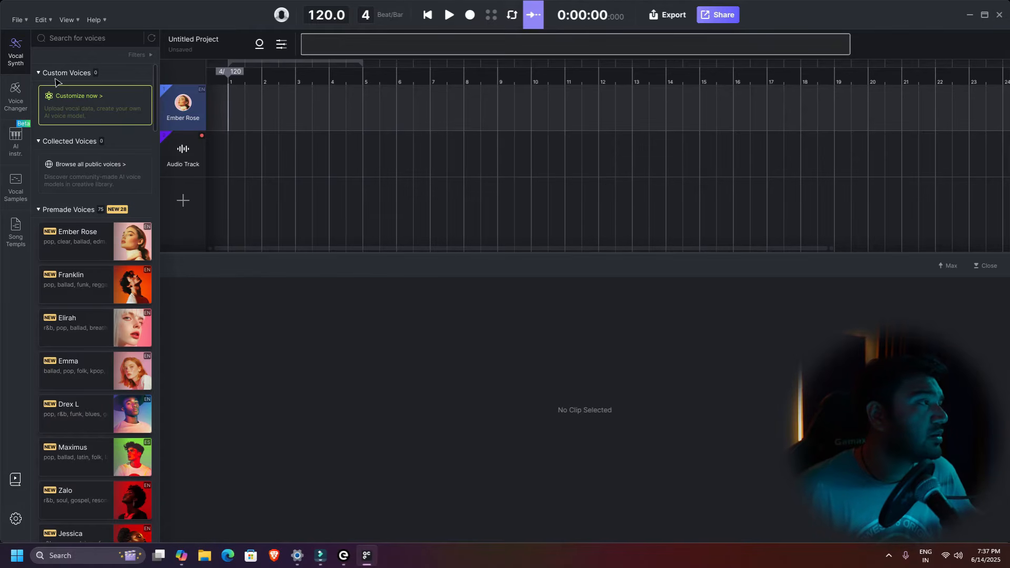
- Look through the Voice Changer, AI instruments, Vocal Samples and Song Templates libraries, and return to the Vocal Synth voices
left_click(18, 61)
left_click(21, 103)
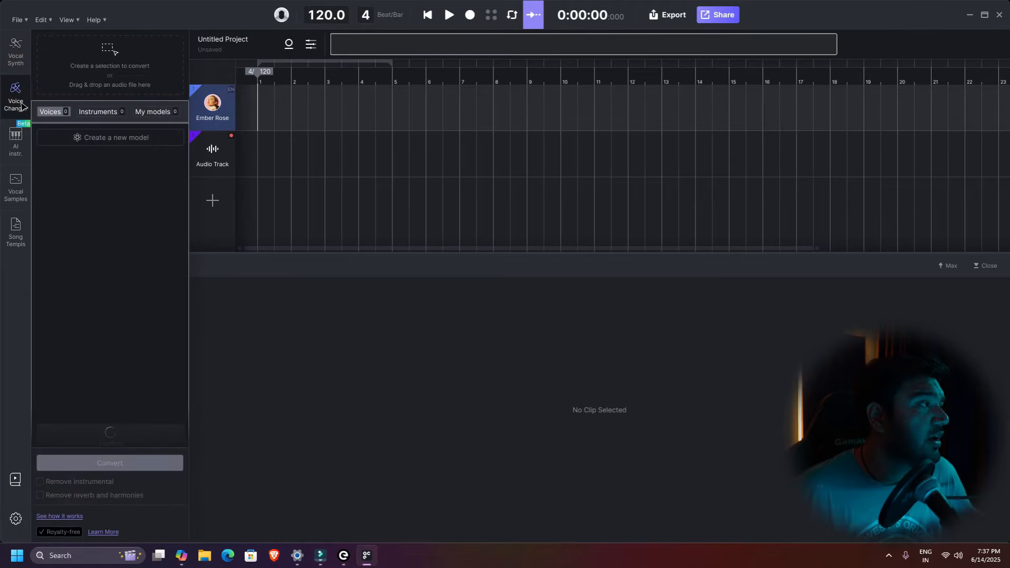
left_click(19, 149)
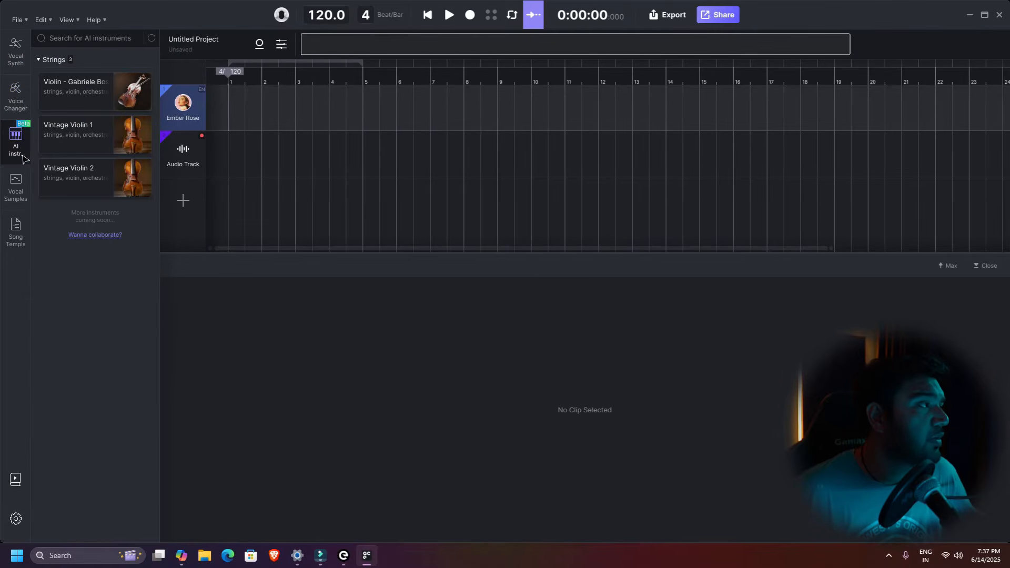
left_click(23, 203)
left_click(23, 239)
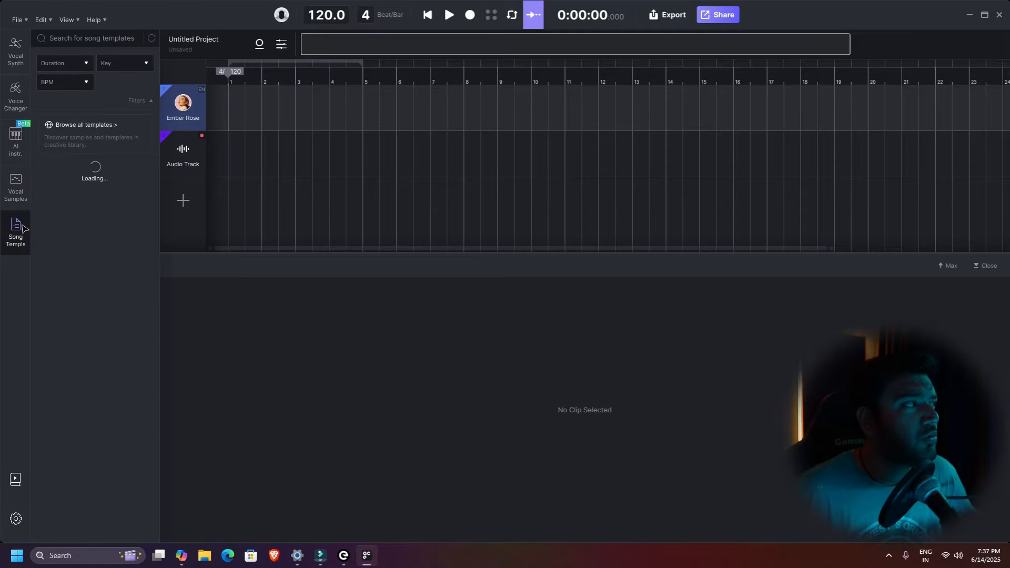
left_click(19, 61)
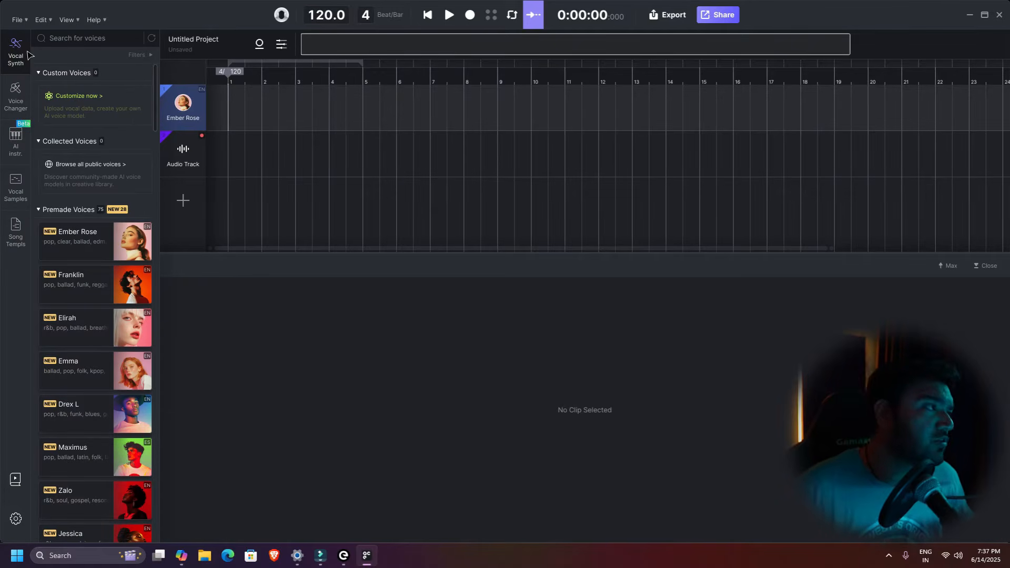
- Browse the premade voices and assign Emma to the first vocal track in place of Ember Rose
mouse_move(180, 107)
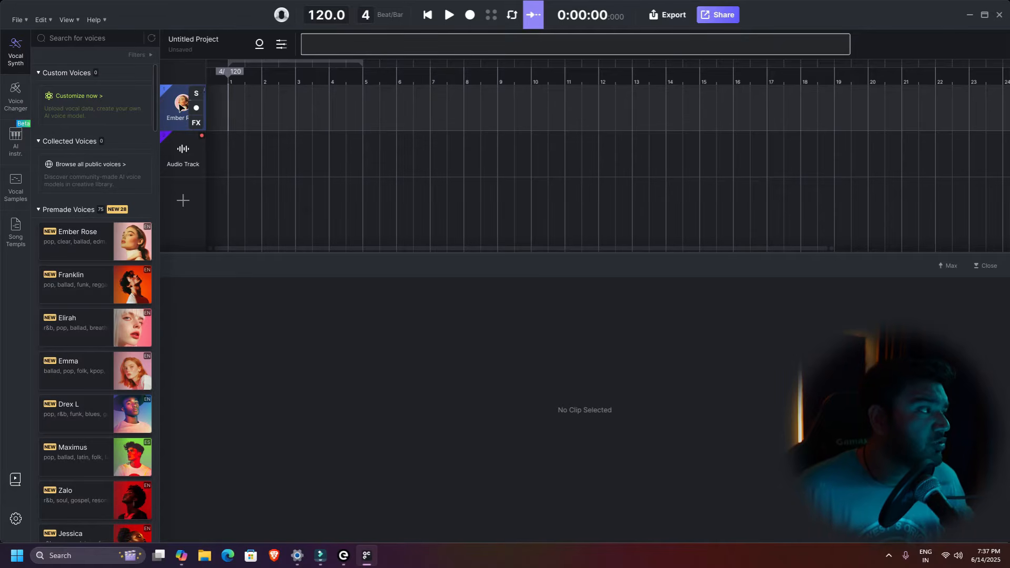
scroll(115, 354, "down", 1)
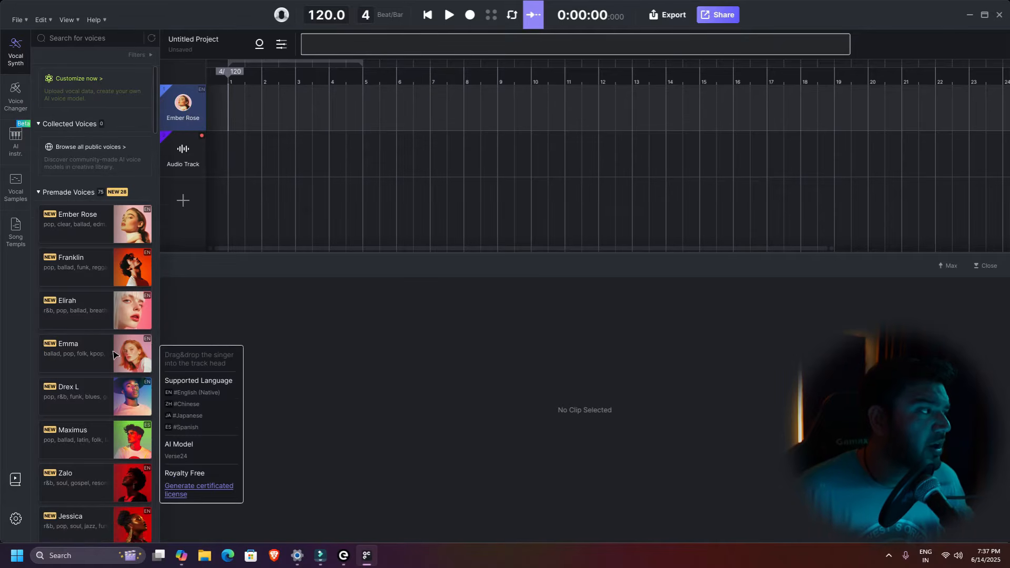
scroll(115, 354, "down", 6)
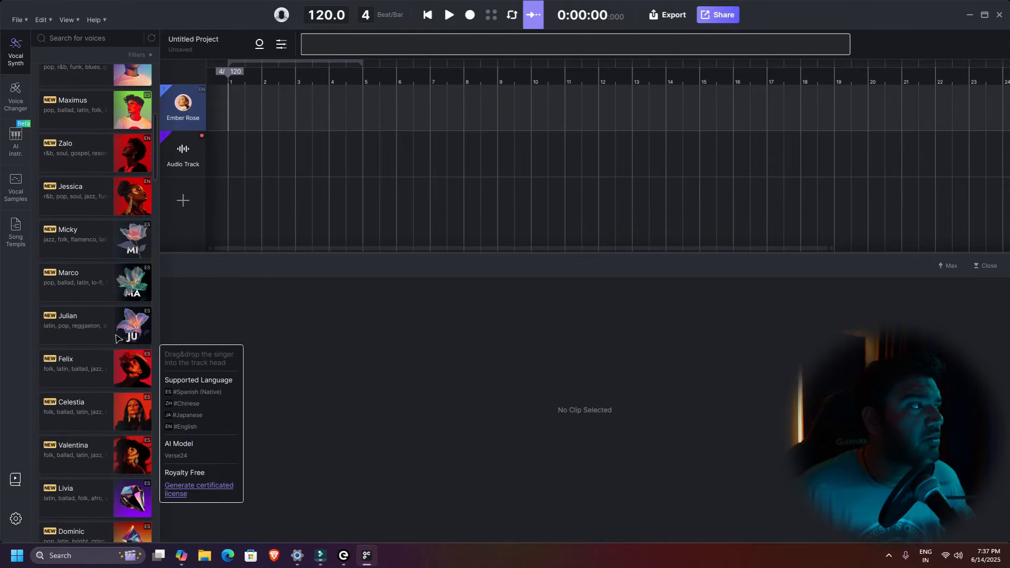
scroll(116, 337, "up", 4)
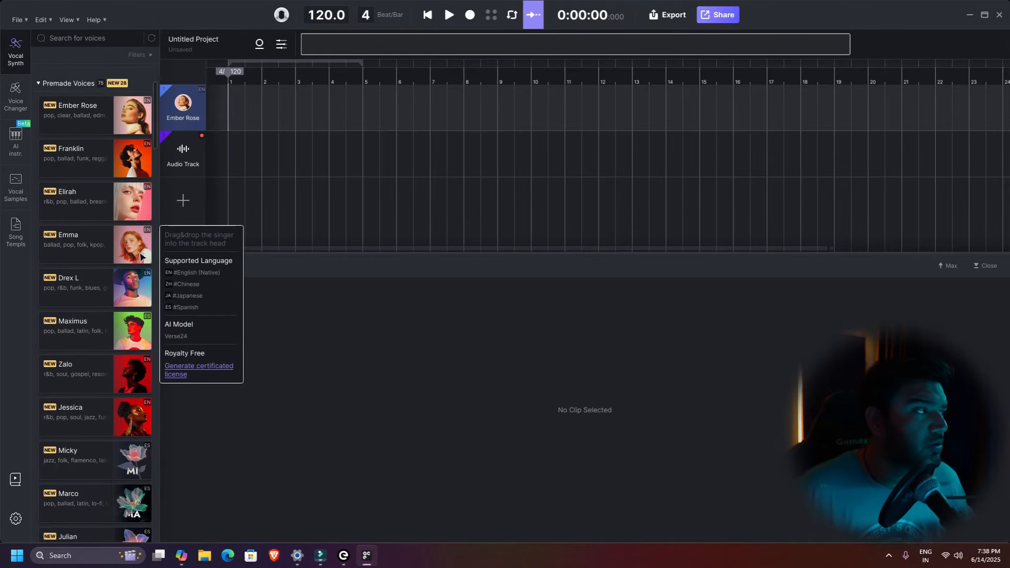
left_click_drag(135, 247, 188, 108)
- Create an empty four-bar vocal clip starting at bar 1 on the Emma track
key("ctrl")
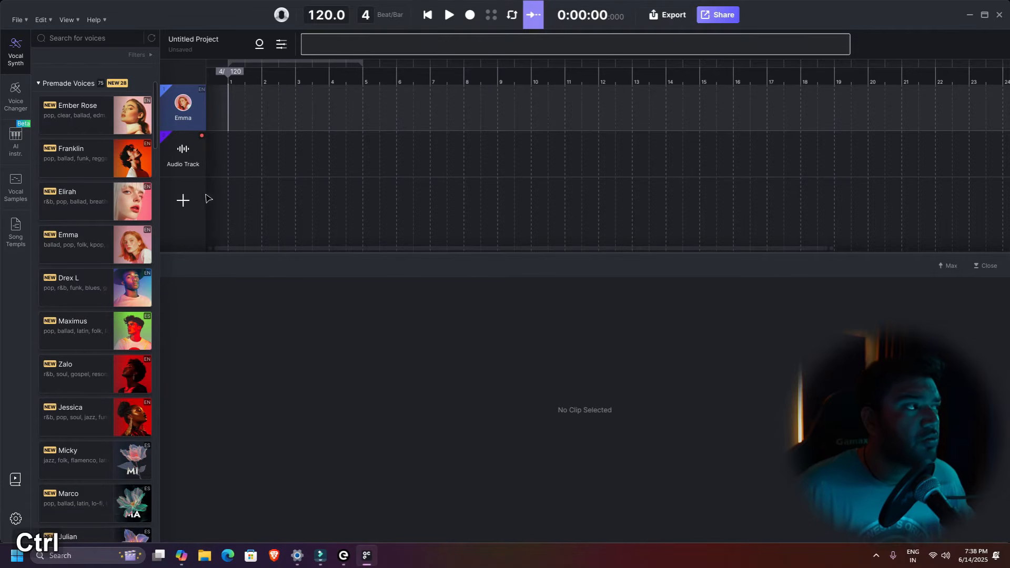
scroll(220, 197, "up", 5)
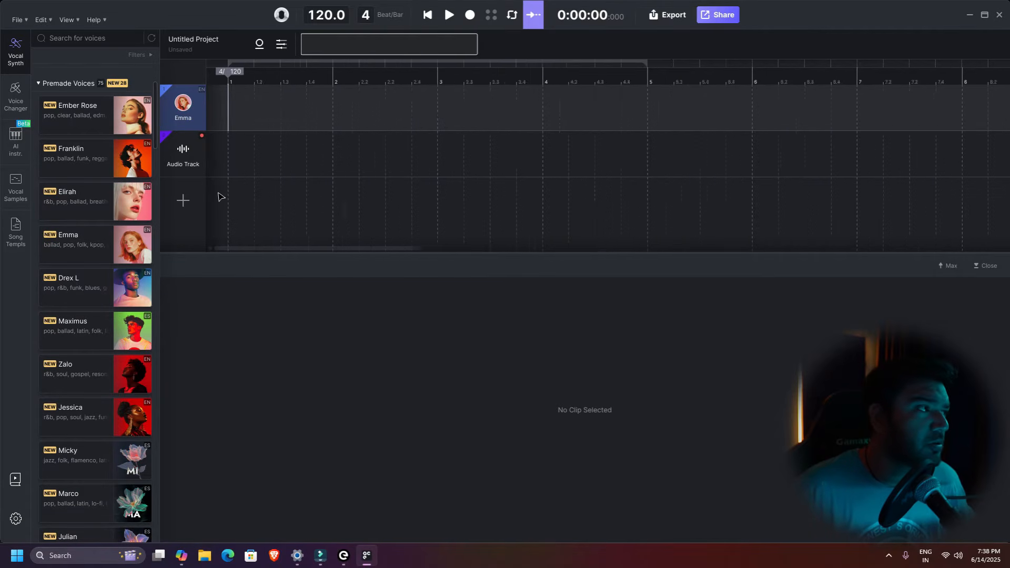
scroll(220, 197, "down", 3)
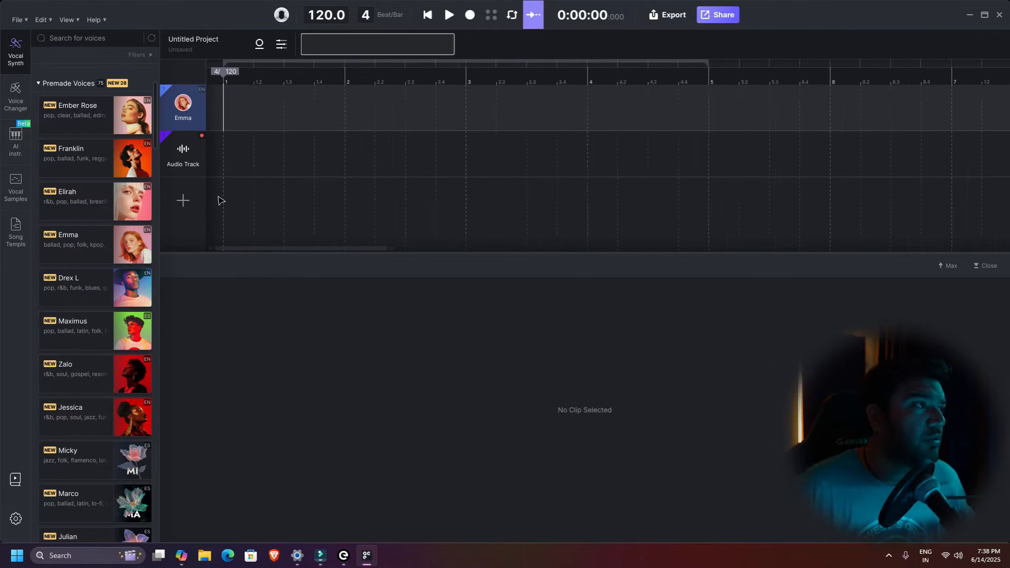
scroll(239, 186, "up", 1)
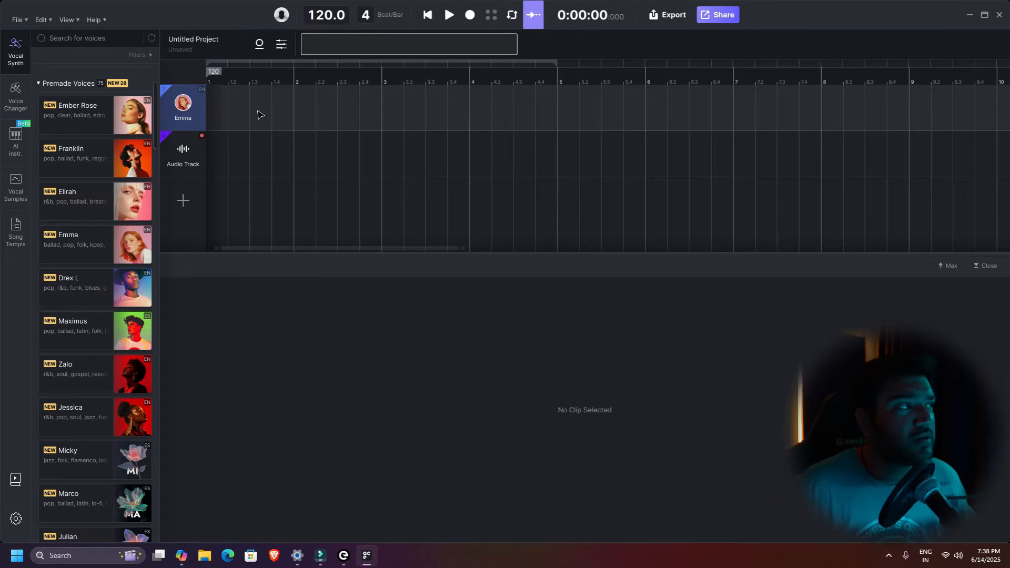
double_click(217, 112)
left_click_drag(272, 94, 262, 93)
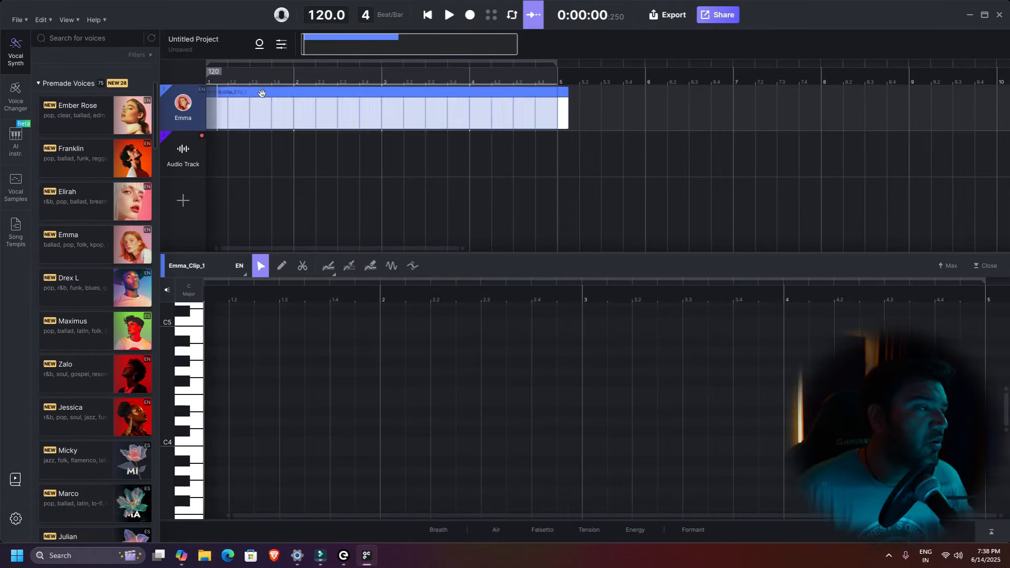
left_click(318, 110)
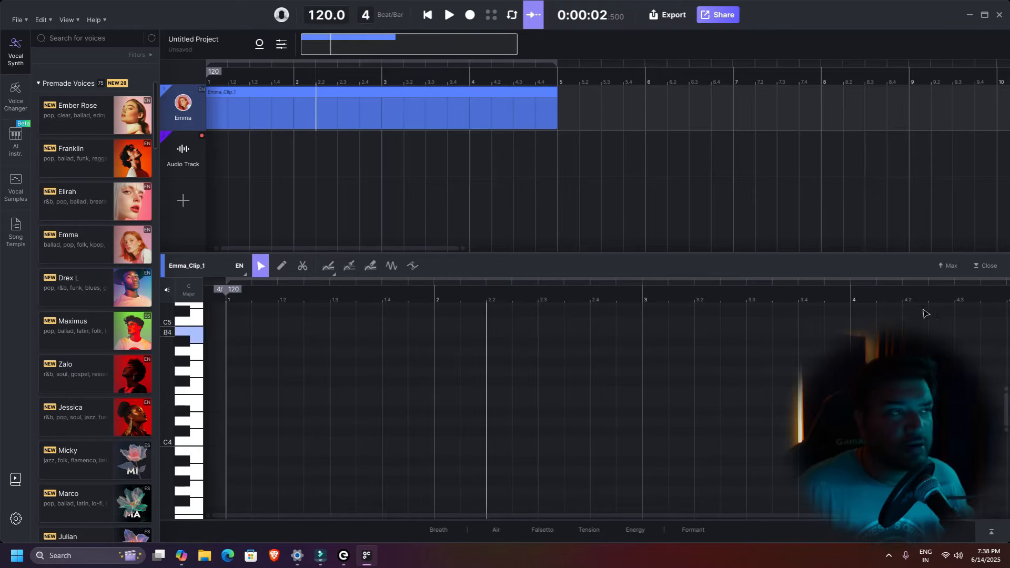
- Maximize the Emma clip's piano-roll editor and show it from bar 1
left_click(947, 266)
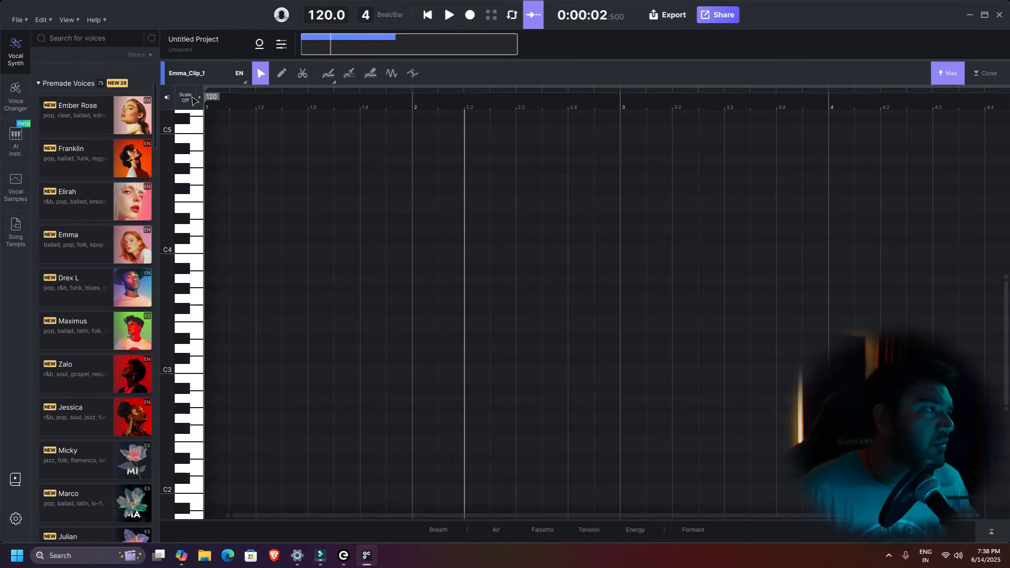
scroll(252, 399, "up", 3, "ctrl")
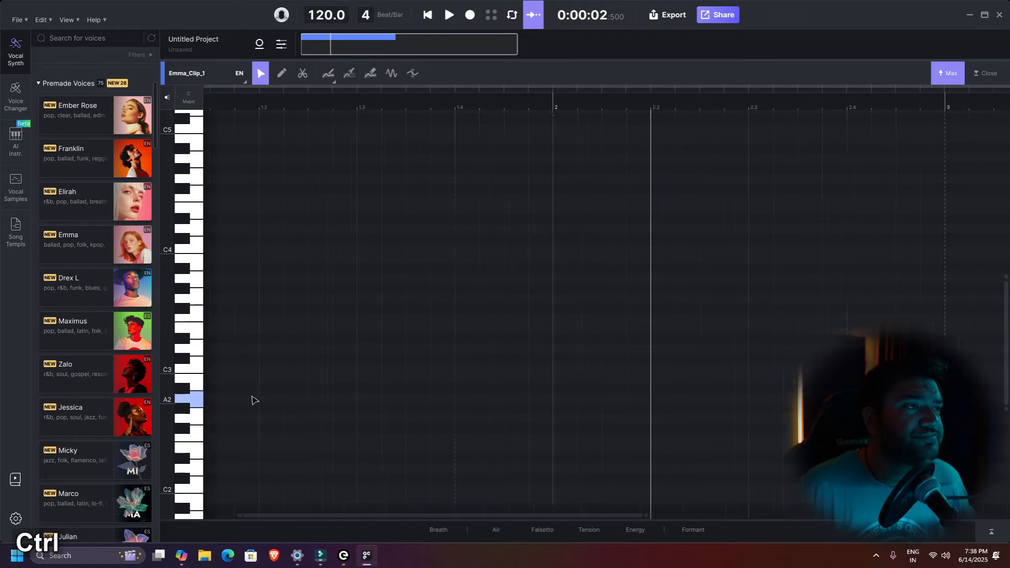
scroll(267, 396, "down", 3, "shift")
scroll(267, 396, "up", 3, "shift")
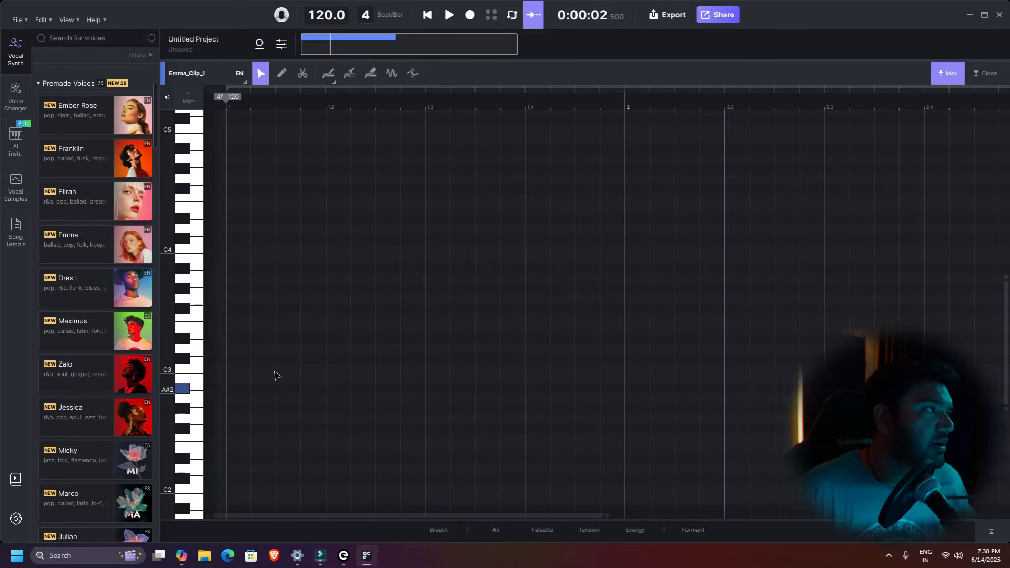
- Set the piano roll's scale to F Minor, turn scale display on and fold the view to scale notes
left_click(200, 98)
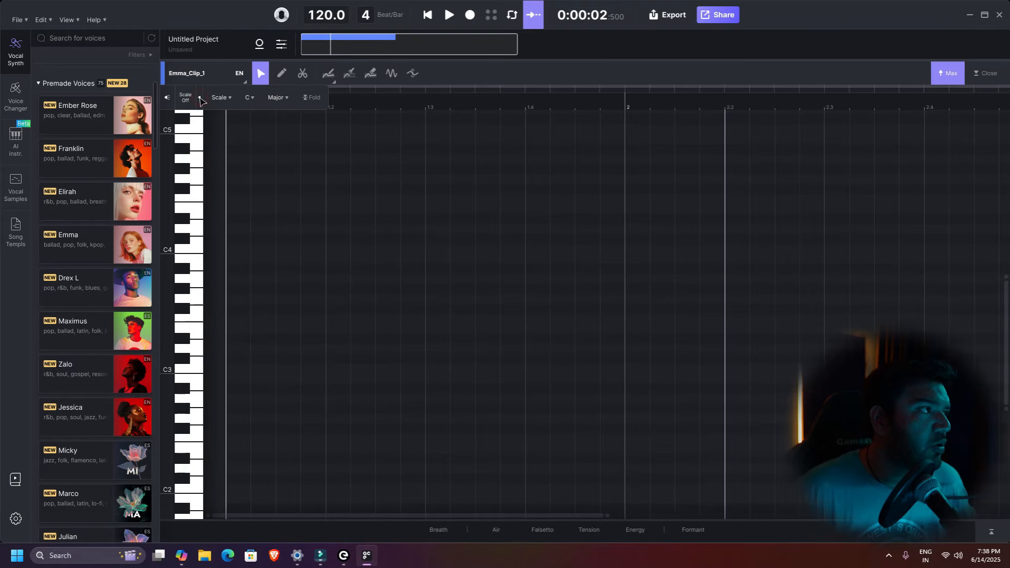
left_click(252, 99)
left_click(259, 167)
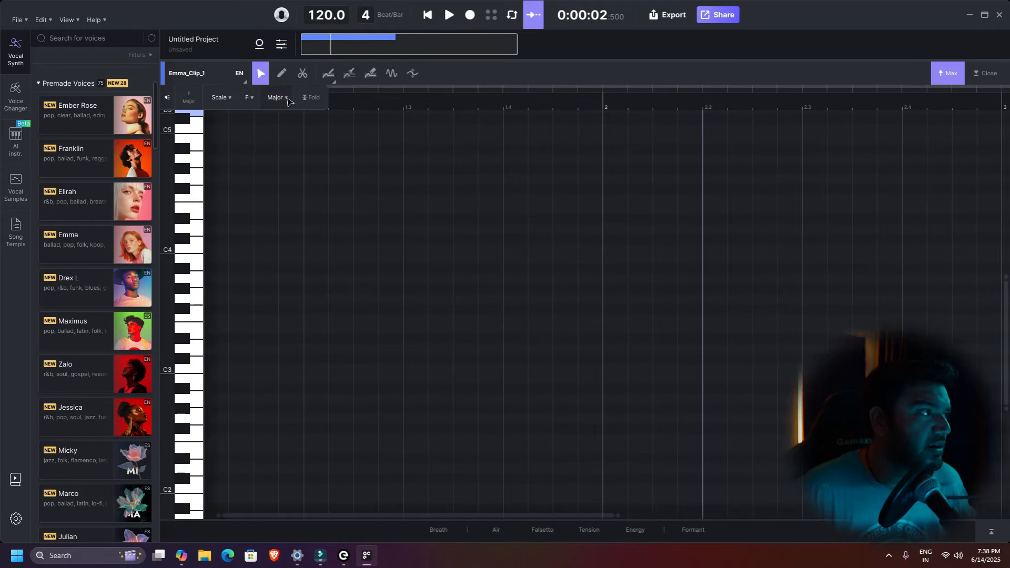
left_click(286, 99)
left_click(296, 168)
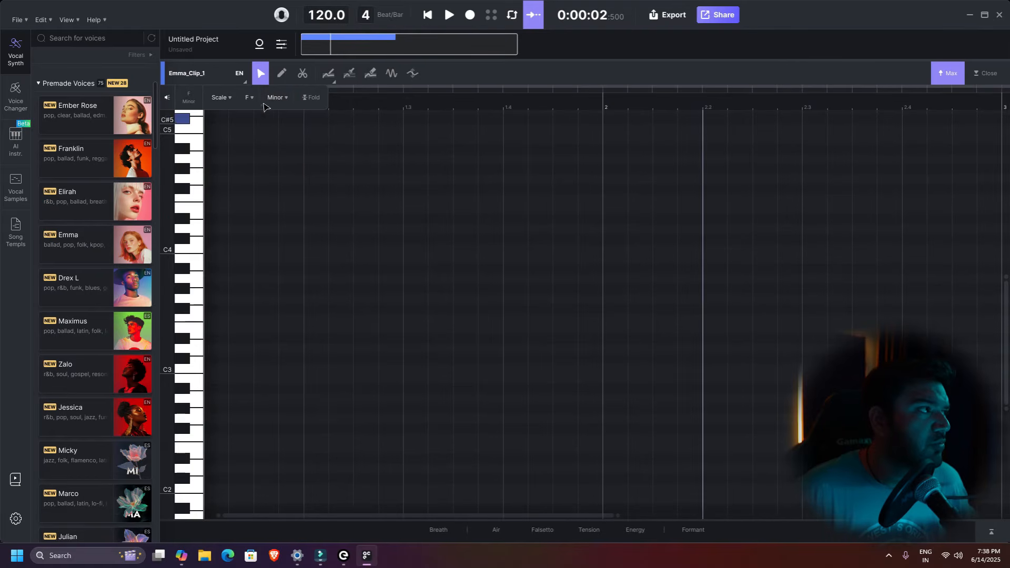
left_click(187, 100)
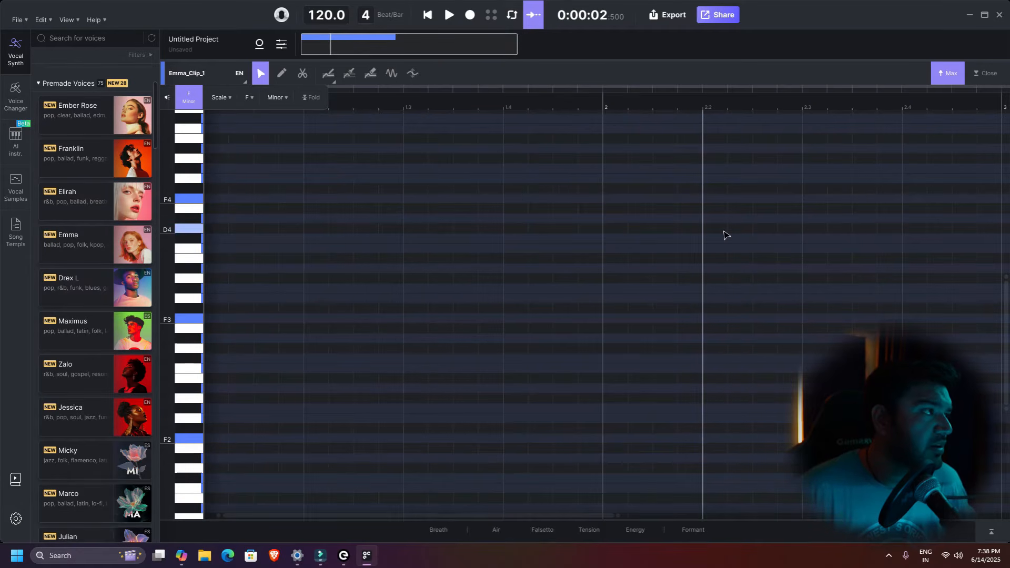
left_click(318, 100)
scroll(343, 316, "up", 4)
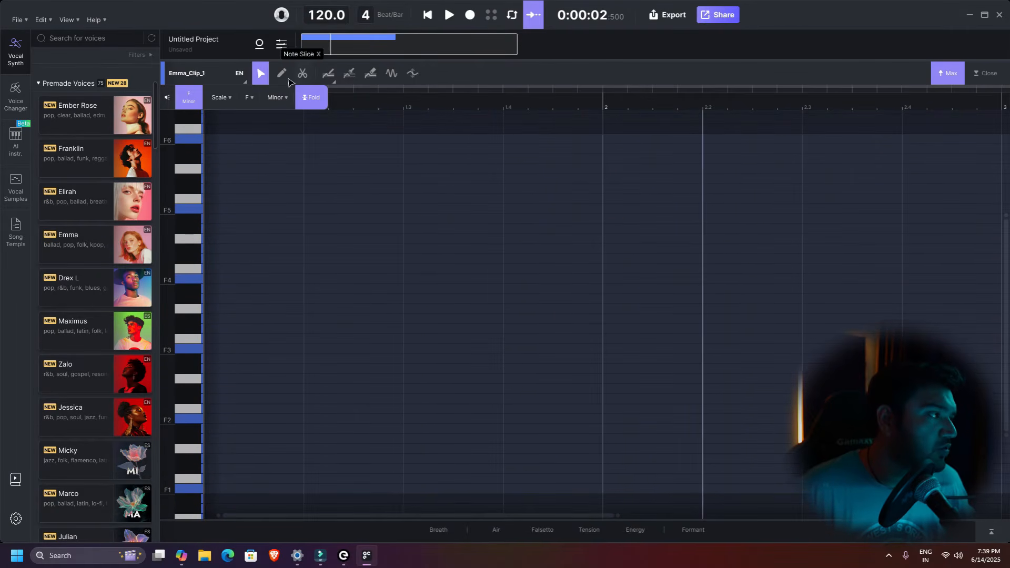
- Draw a melody with notes F4, G4 and G#4 from bar 1 and C#4, D#4 and G4 in bar 2
left_click(282, 73)
mouse_move(206, 278)
left_mouse_down()
mouse_move(300, 279)
mouse_move(402, 259)
left_mouse_up()
mouse_move(605, 299)
left_mouse_down()
mouse_move(801, 289)
mouse_move(839, 269)
mouse_move(889, 271)
left_mouse_up()
left_click(890, 271)
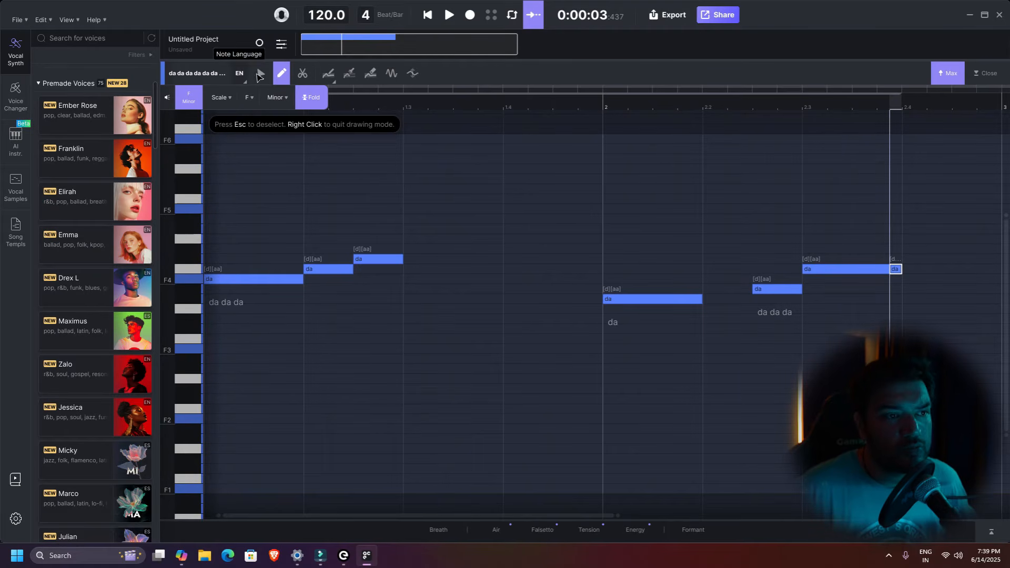
- Delete the stray short note at the end of the second phrase
left_click(261, 74)
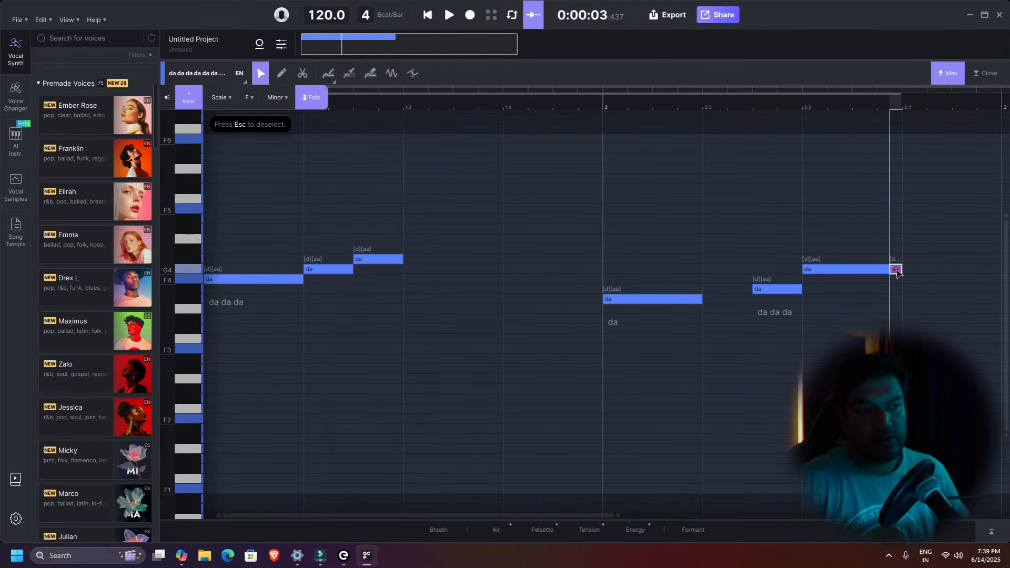
key("Delete")
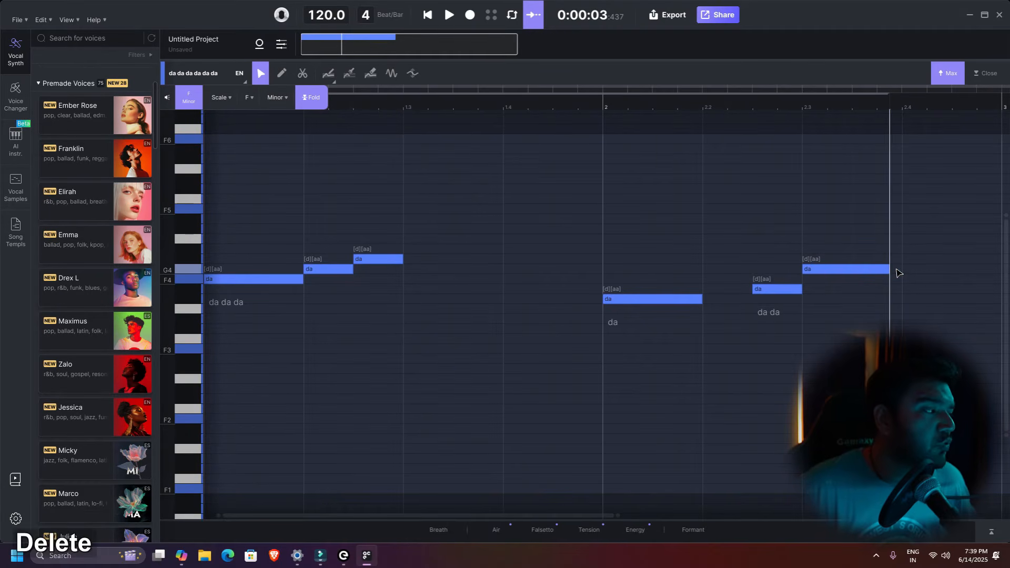
scroll(395, 334, "down", 3, "ctrl")
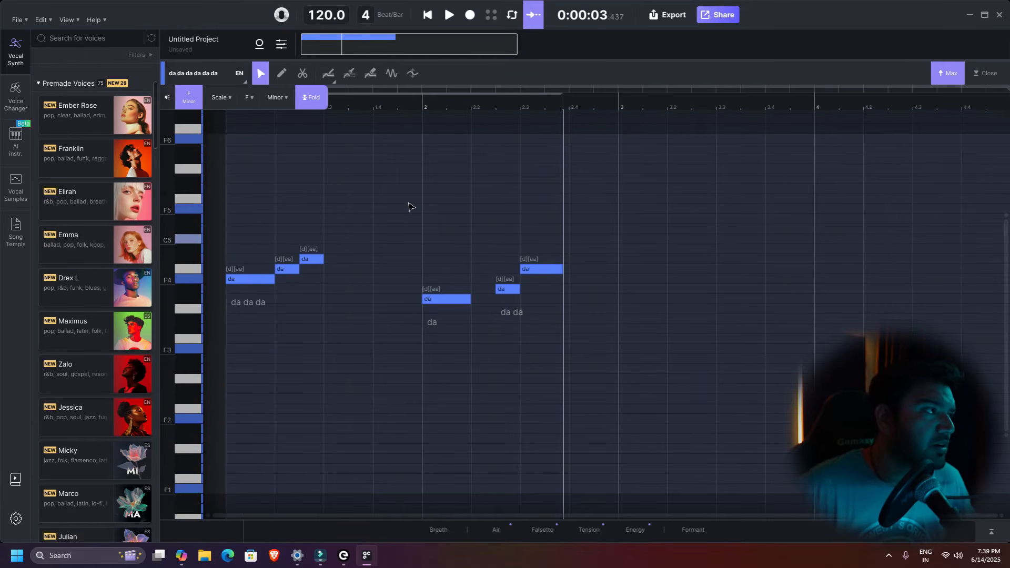
- Close the scale options and play back the drawn melody
left_click(200, 101)
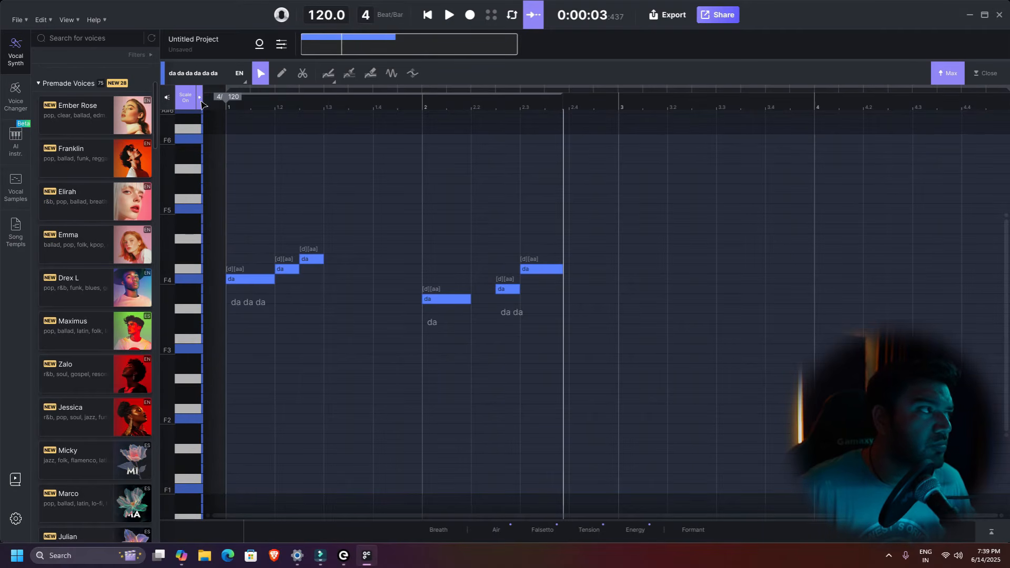
scroll(232, 350, "up", 4)
scroll(232, 349, "down", 2)
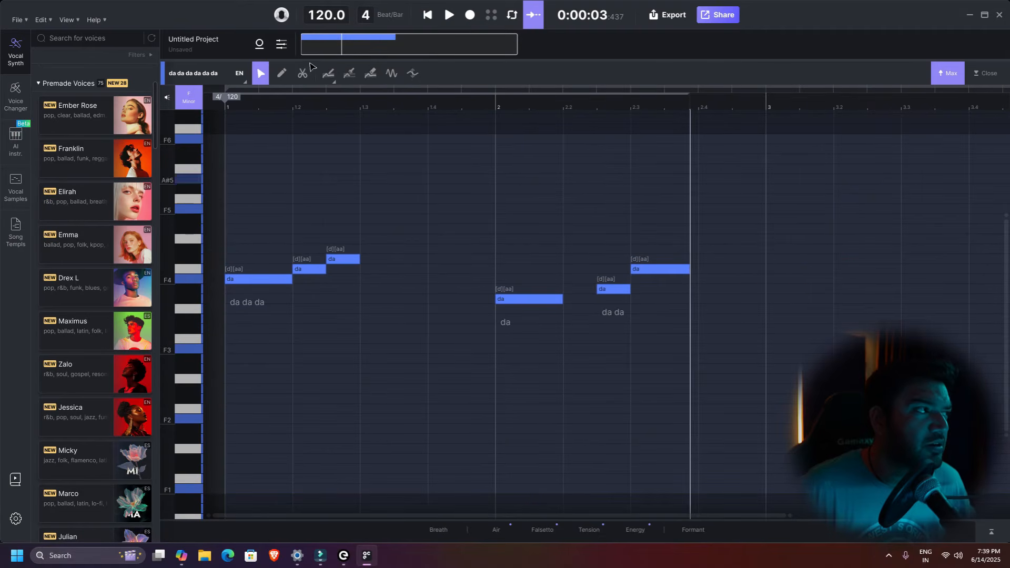
key("space")
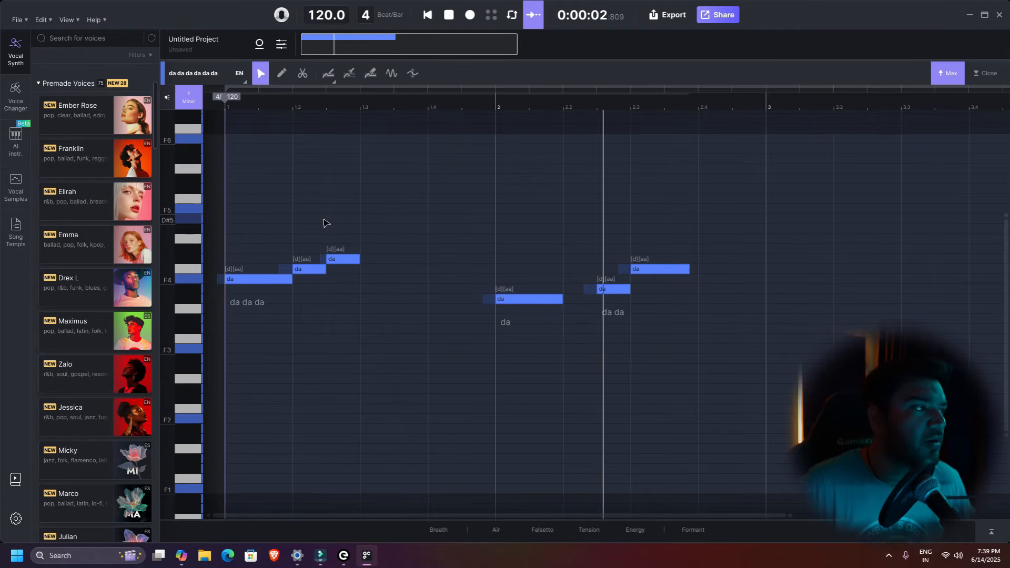
key("space")
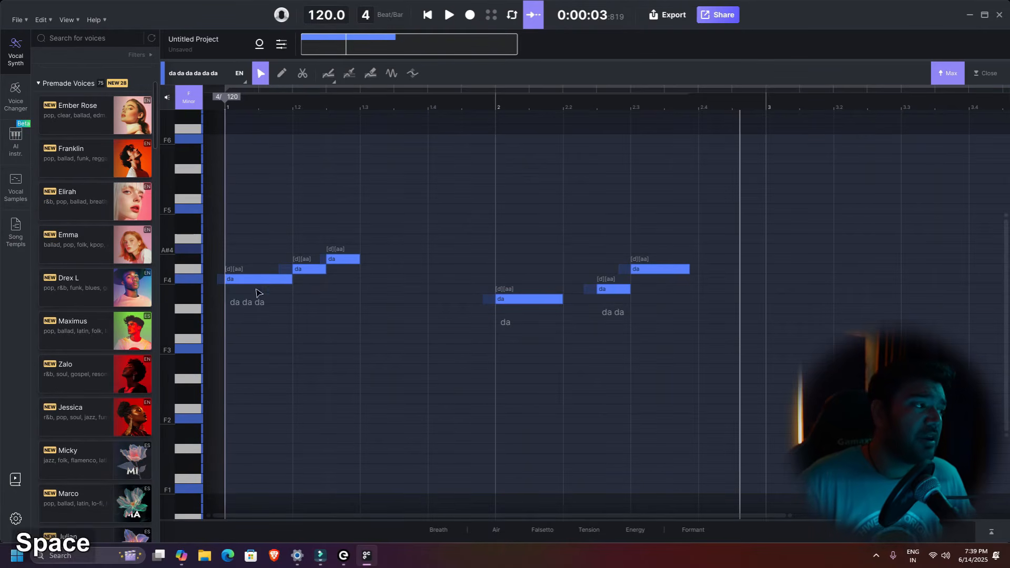
- Replace the first phrase's placeholder lyrics with "I love you"
left_click(251, 305)
left_click_drag(269, 302, 195, 295)
type("I love you")
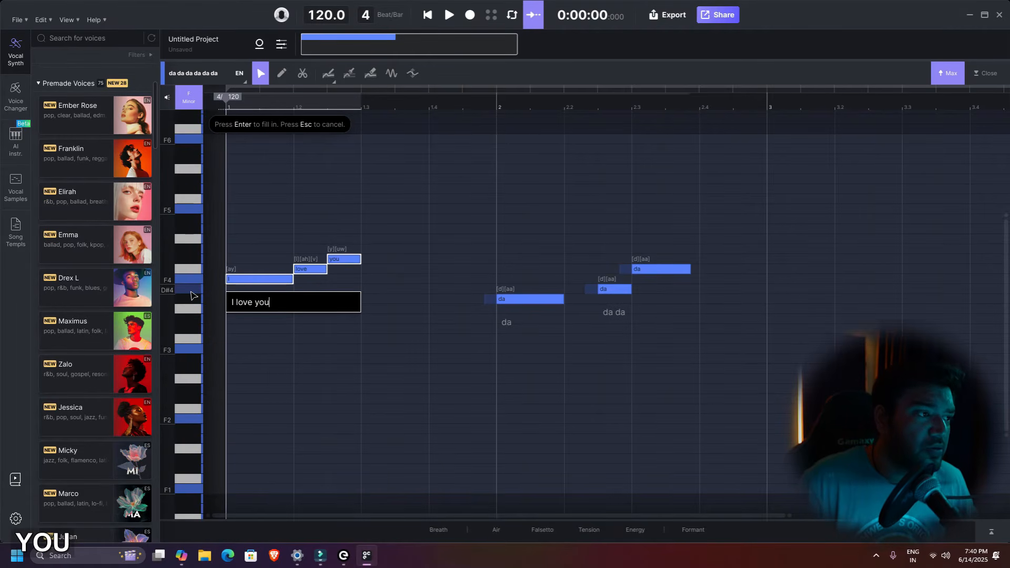
- Set the bar 2 lyrics to "I" on the first note and "Miss you" on the last two, and play back the result
left_click_drag(753, 347, 505, 252)
double_click(522, 326)
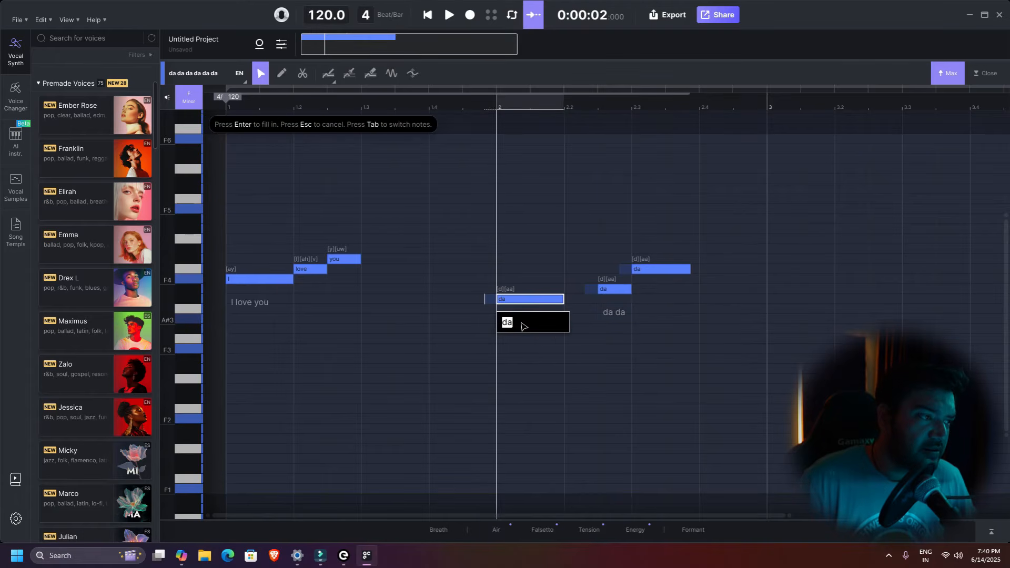
type("I")
key("Tab")
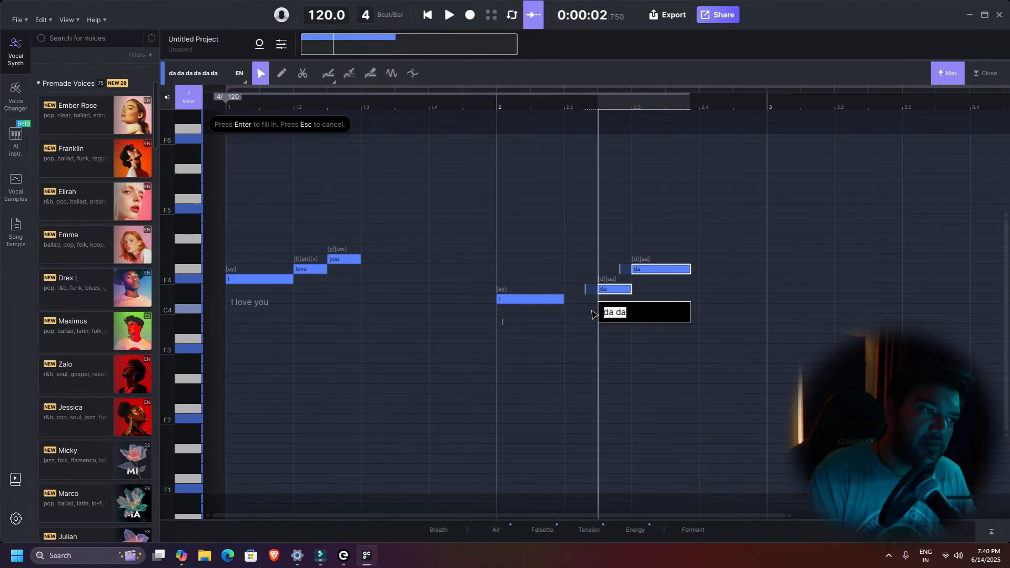
type("Miss you")
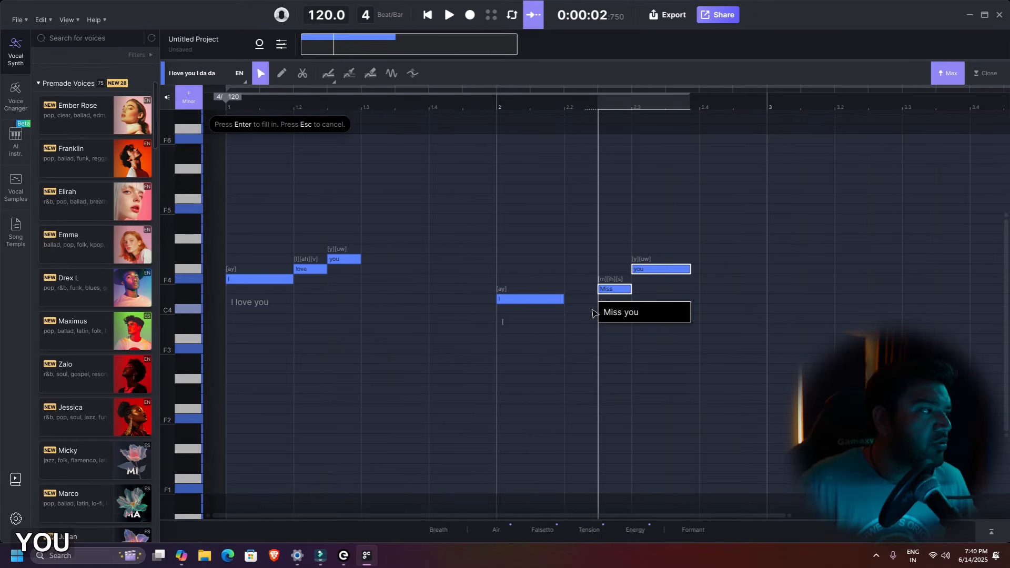
key("Return")
key("space")
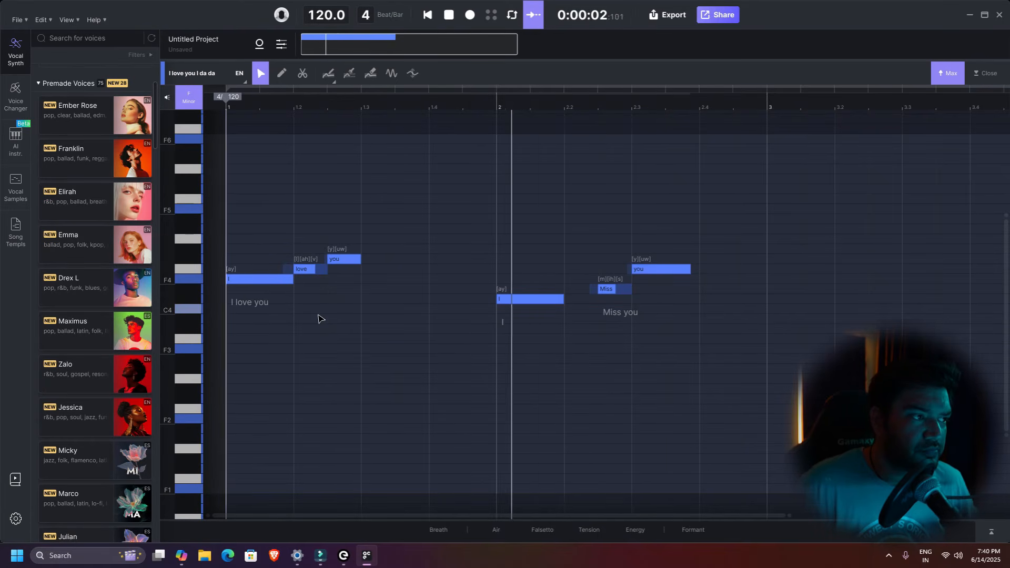
- Extend the first phrase's "you" note to beat 1.4 and play back both phrases from the start
key("space")
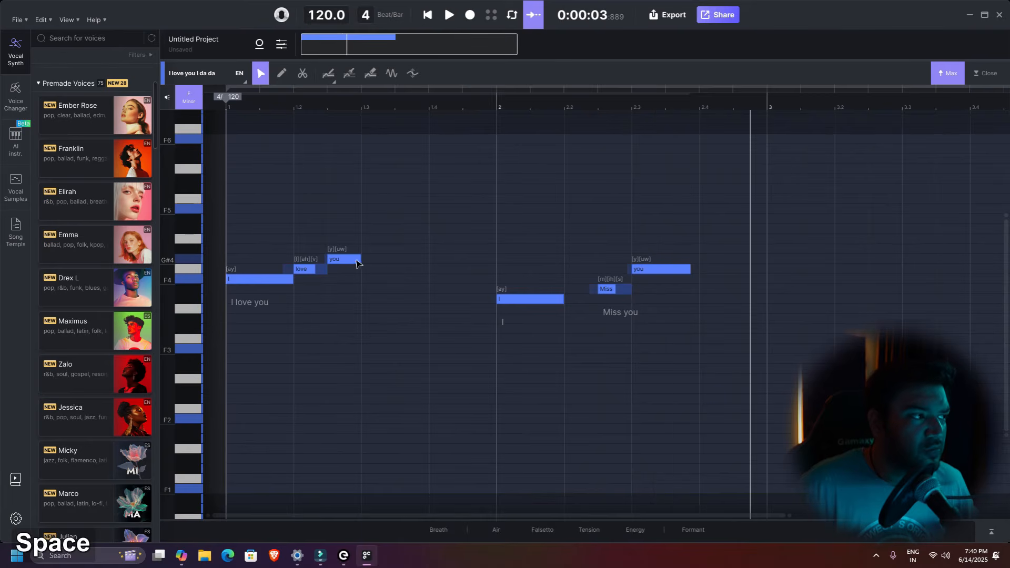
left_click(356, 260)
left_click_drag(361, 259, 421, 258)
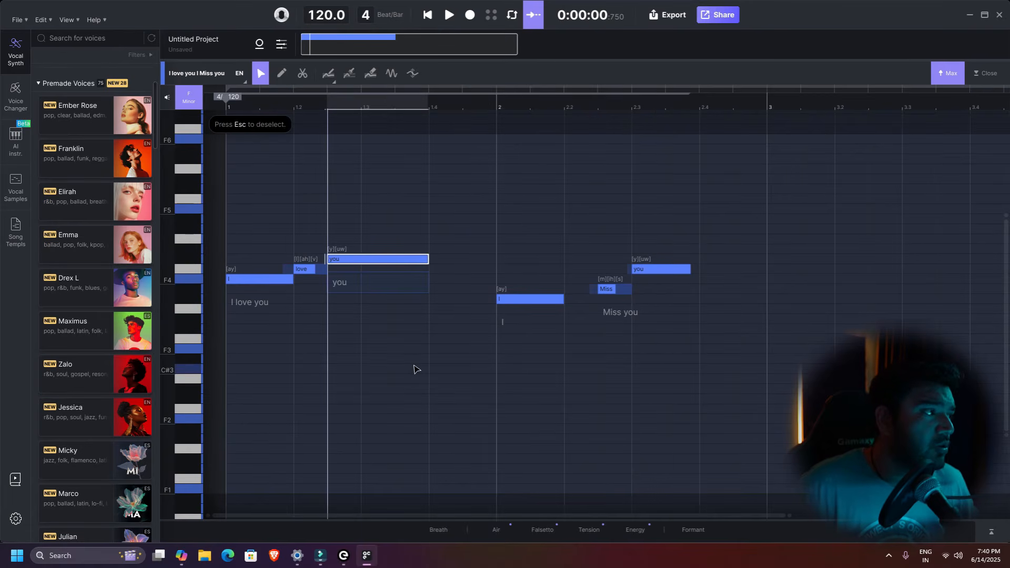
scroll(415, 363, "down", 3)
left_click(232, 205)
key("space")
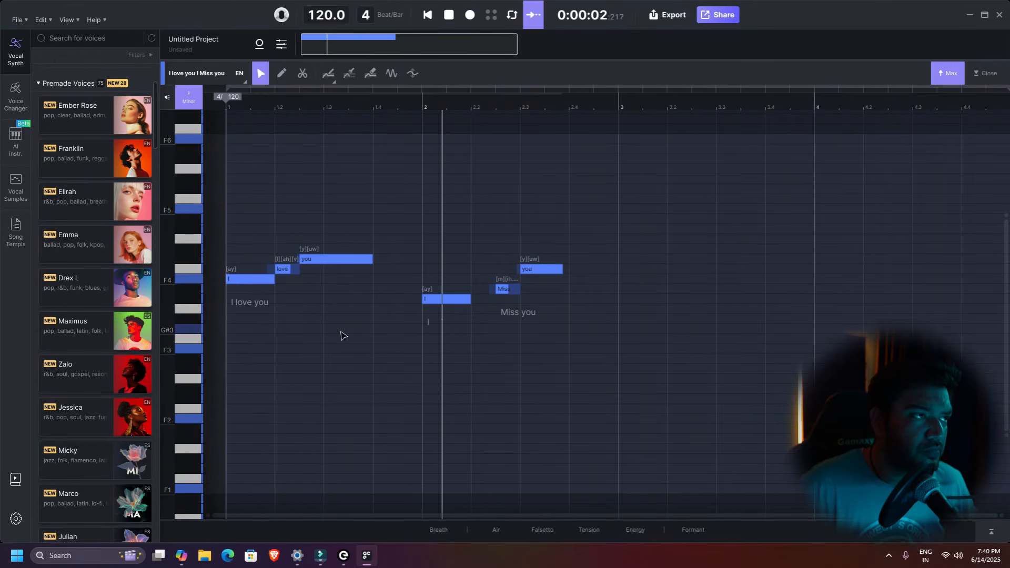
key("space")
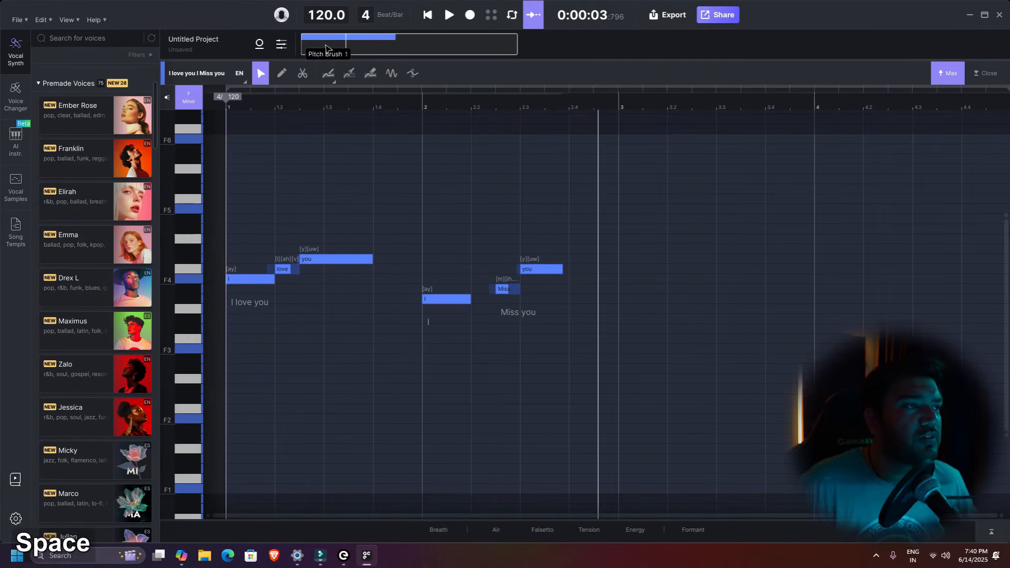
- Select all notes and set a loop over the selection covering bars 1 and 2
key("ctrl+a")
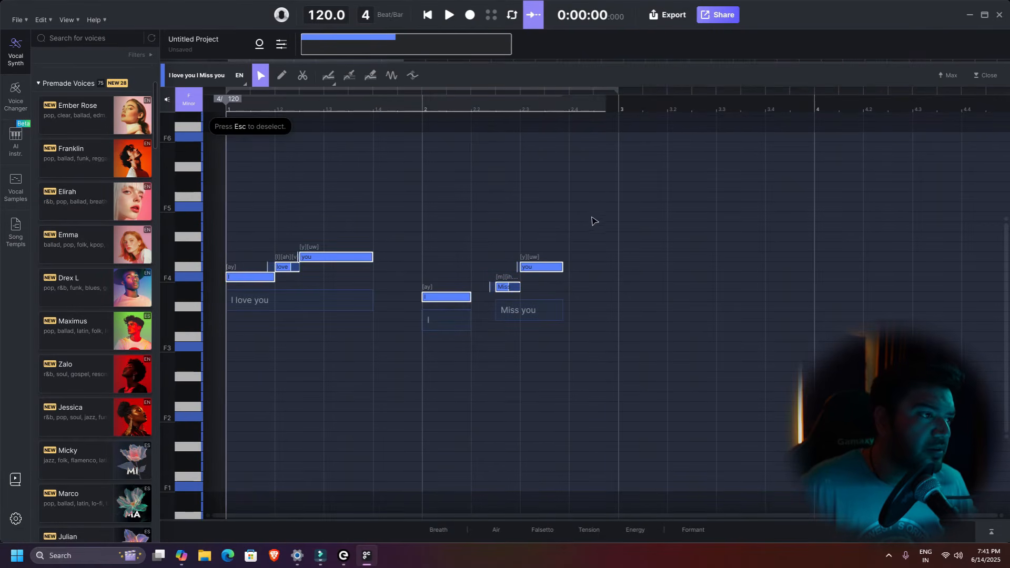
left_click_drag(615, 352, 248, 208)
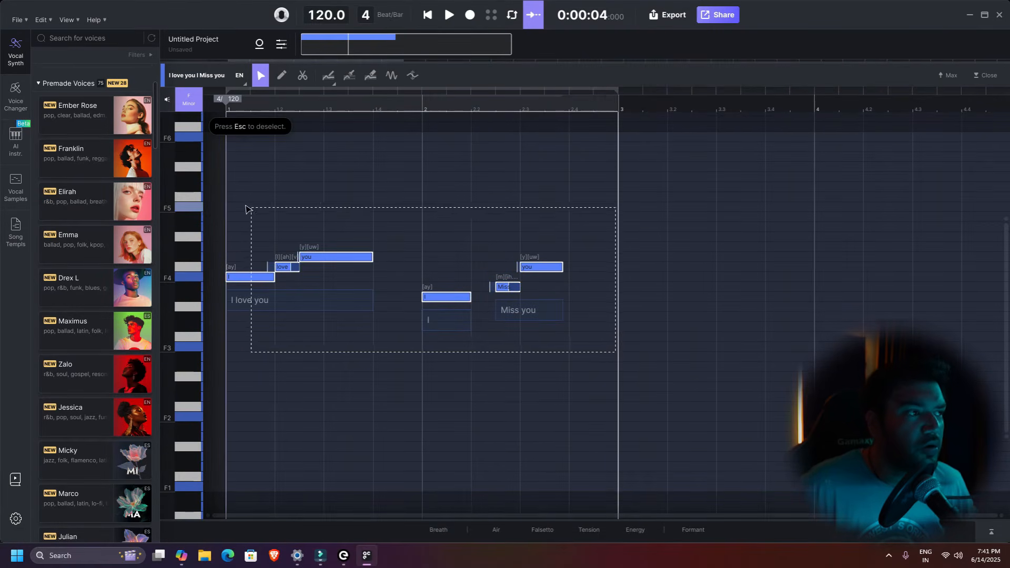
right_click(549, 181)
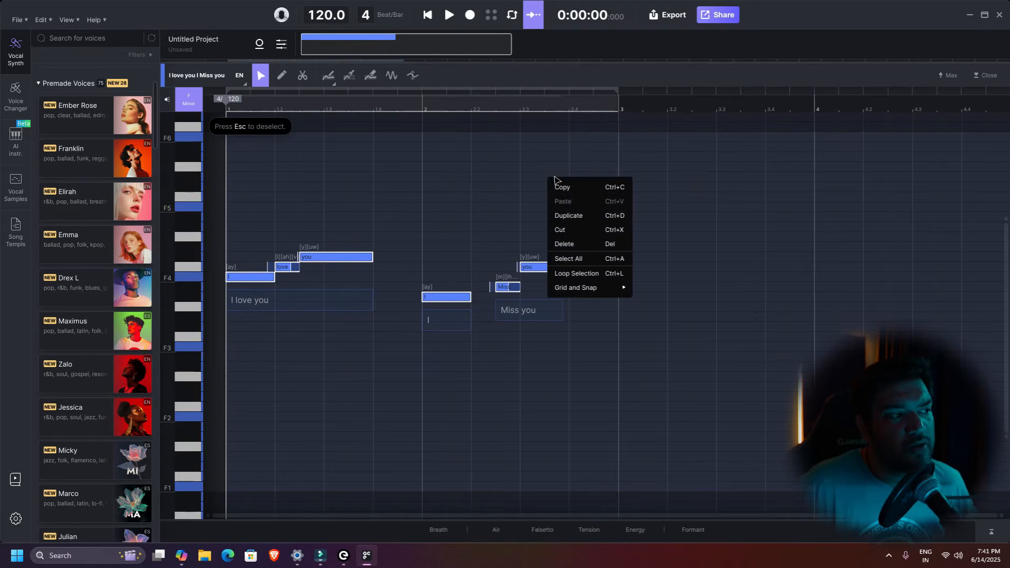
left_click(587, 275)
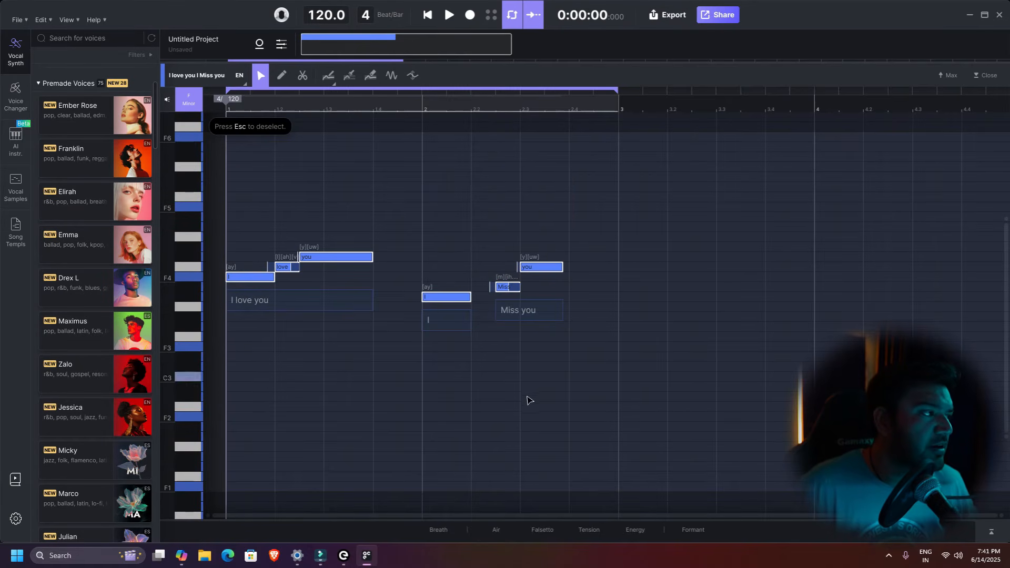
left_click(520, 375)
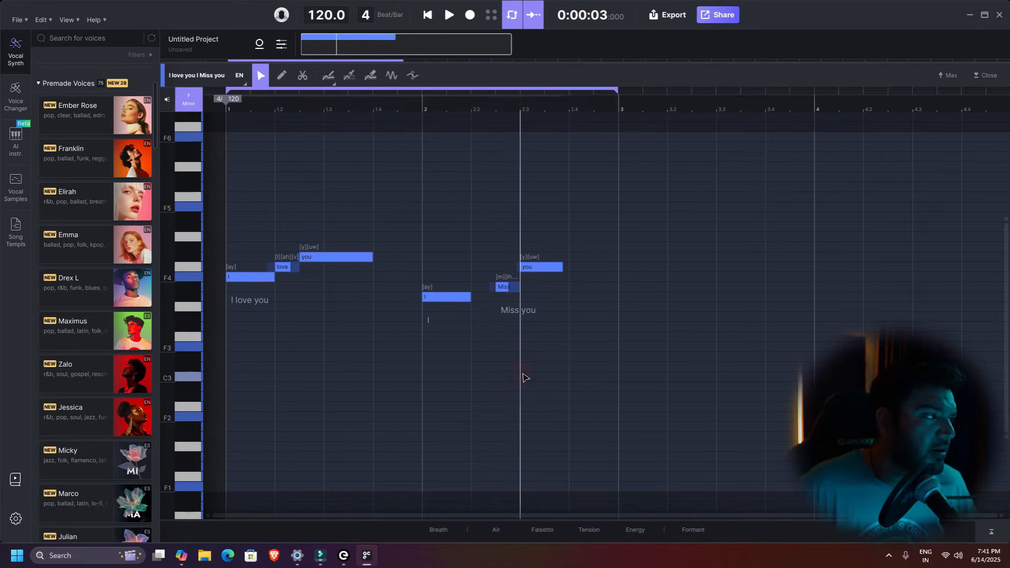
left_click(396, 227)
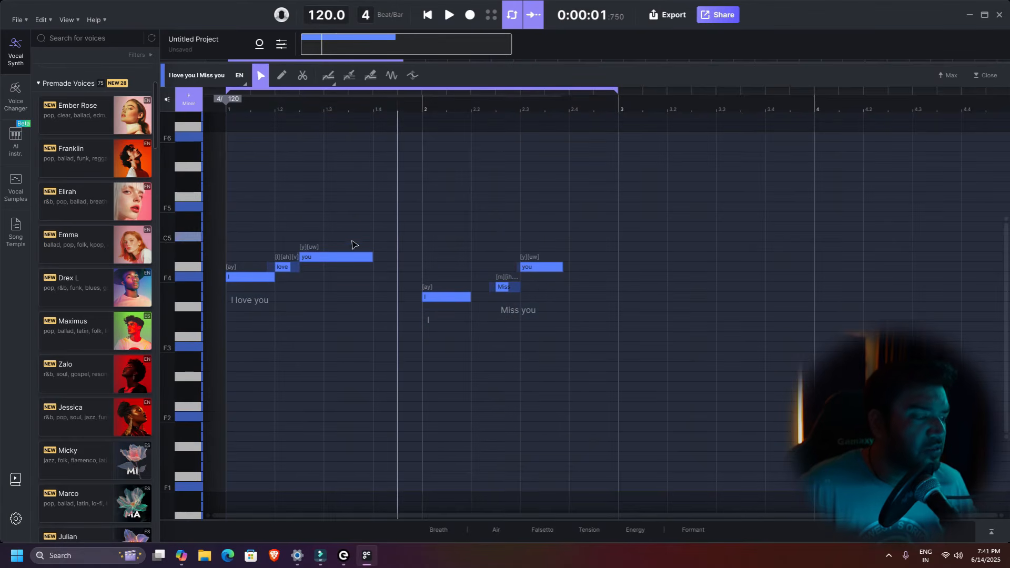
- Raise the Air envelope with a rising line across the first phrase's "you" note
left_click(441, 531)
left_click(407, 482)
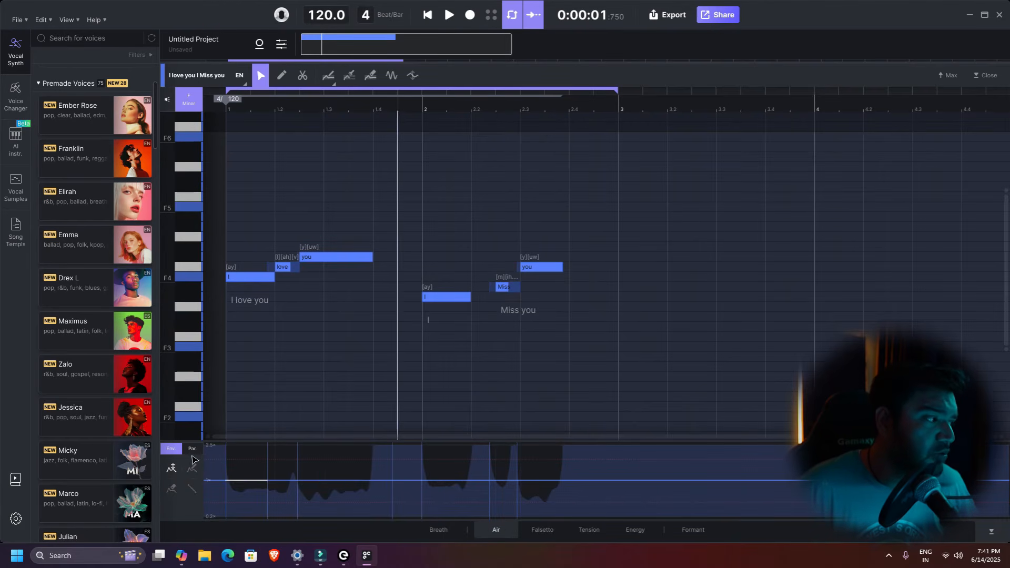
key("ctrl+z")
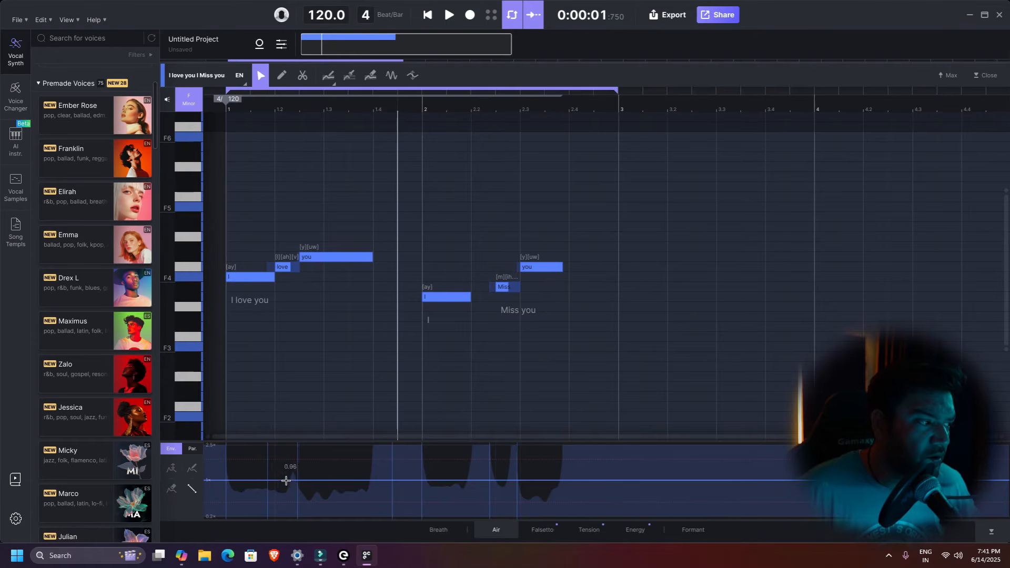
left_click_drag(302, 480, 480, 468)
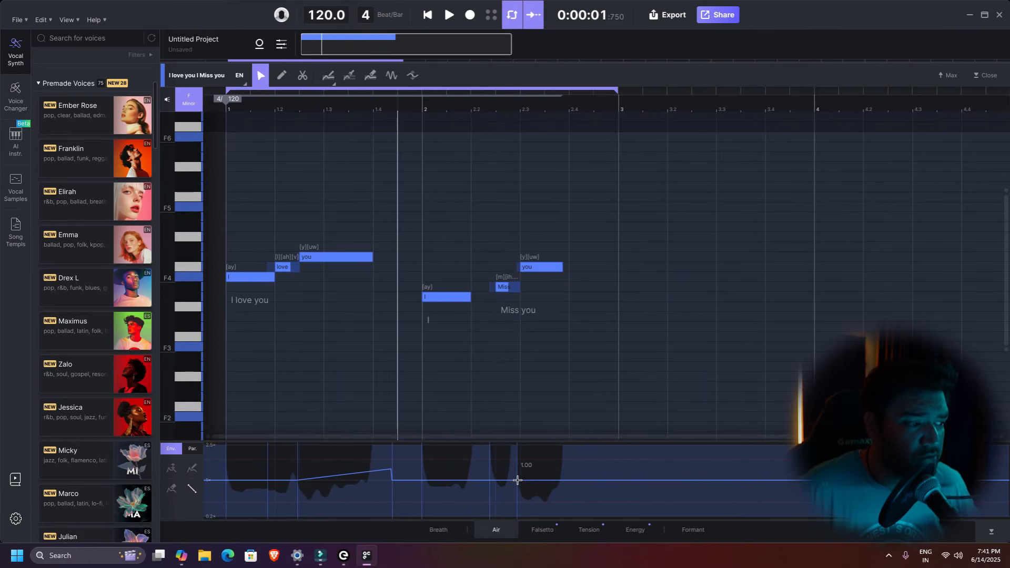
- Draw rising Energy envelope lines over the opening "I" and the final "you", and play back the loop
left_click(634, 535)
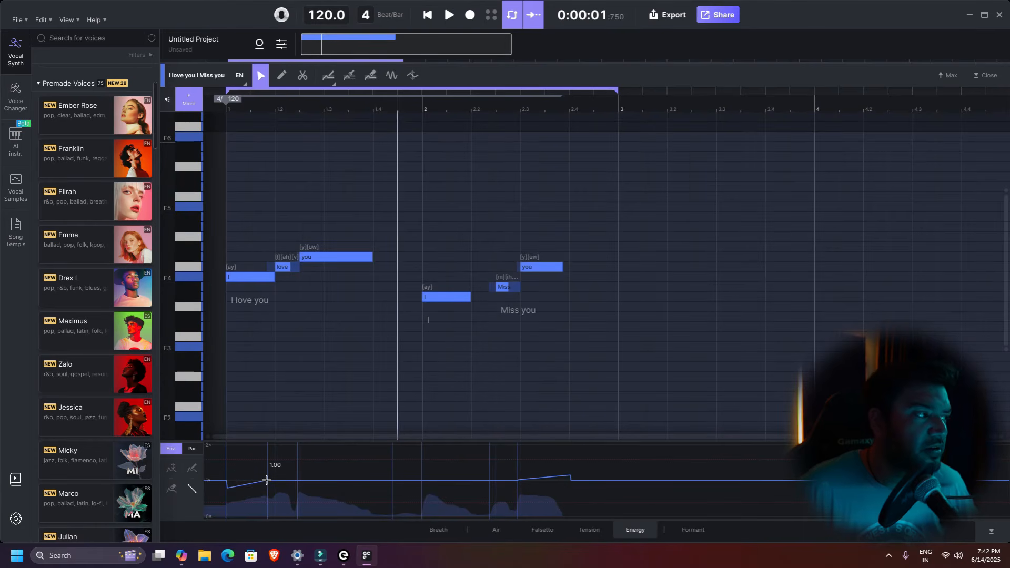
right_click(238, 344)
left_click(226, 224)
key("space")
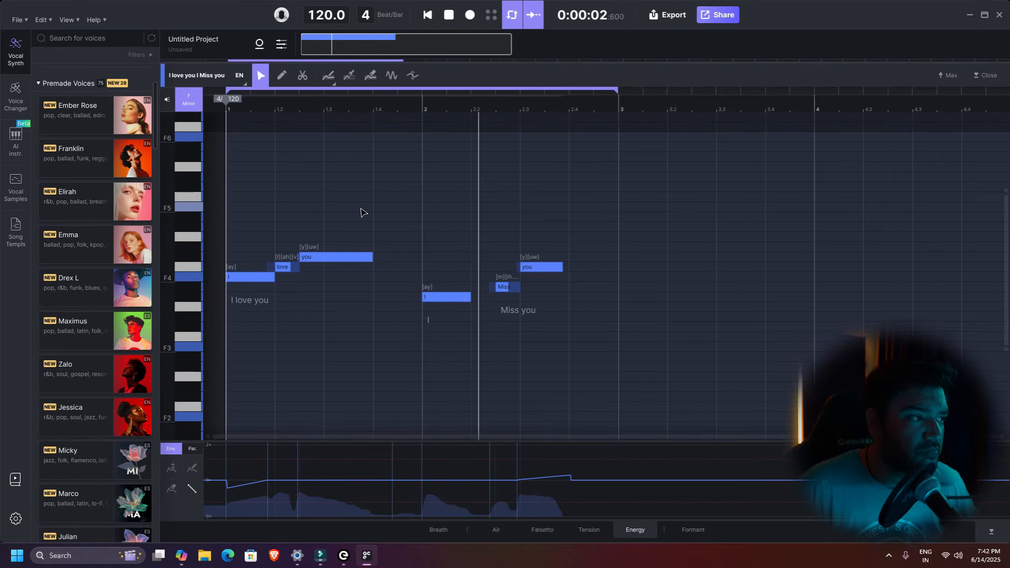
key("space")
left_click(459, 215)
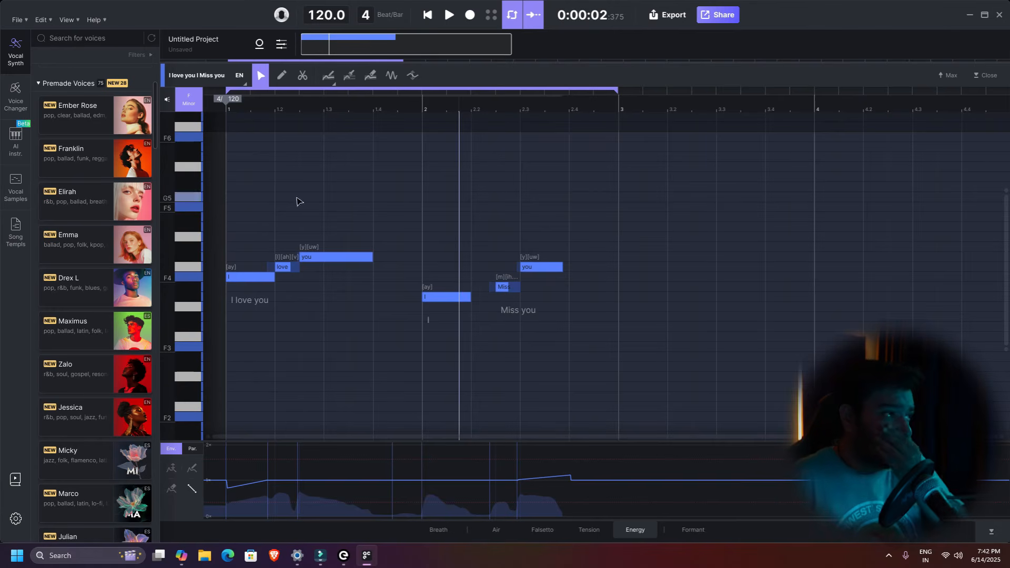
- Activate the Pitch Brush and examine the pitch curves of the notes in both phrases
left_click(330, 76)
scroll(332, 330, "down", 3)
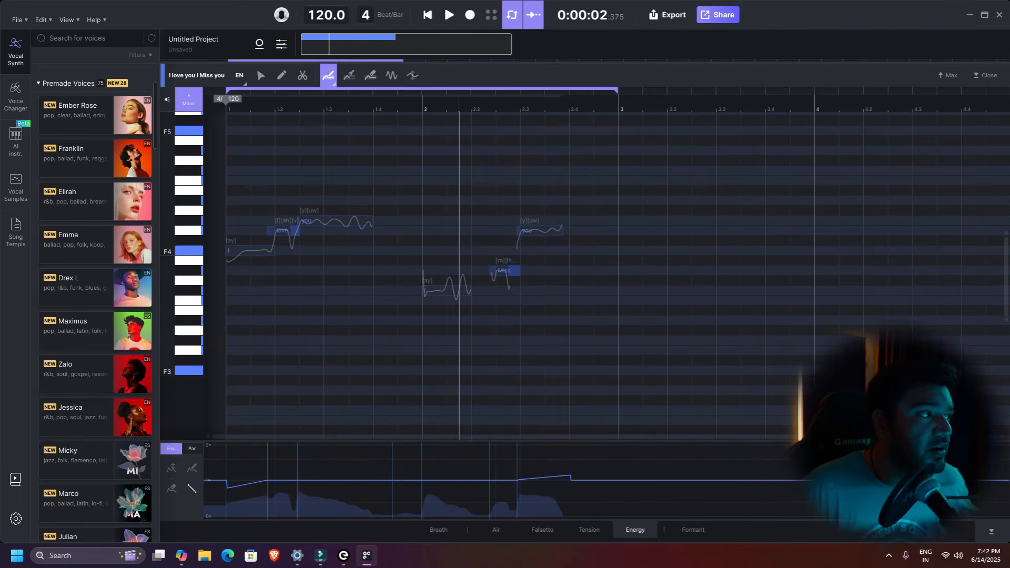
scroll(420, 235, "up", 3)
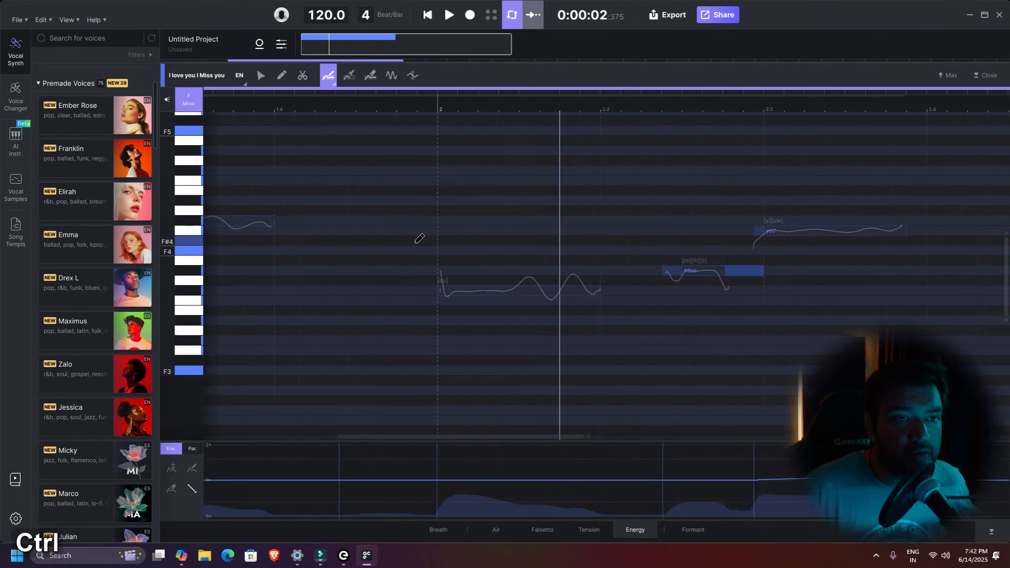
scroll(425, 238, "down", 2)
left_click_drag(1007, 323, 1007, 278)
scroll(415, 291, "down", 4)
scroll(349, 280, "left", 1)
scroll(313, 282, "up", 2)
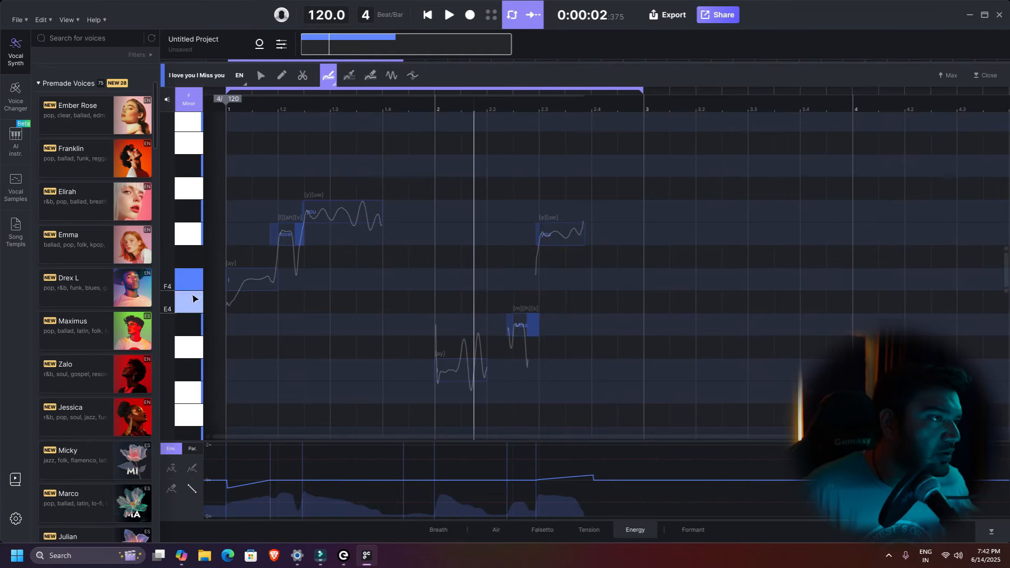
scroll(422, 311, "up", 3)
scroll(421, 311, "right", 2)
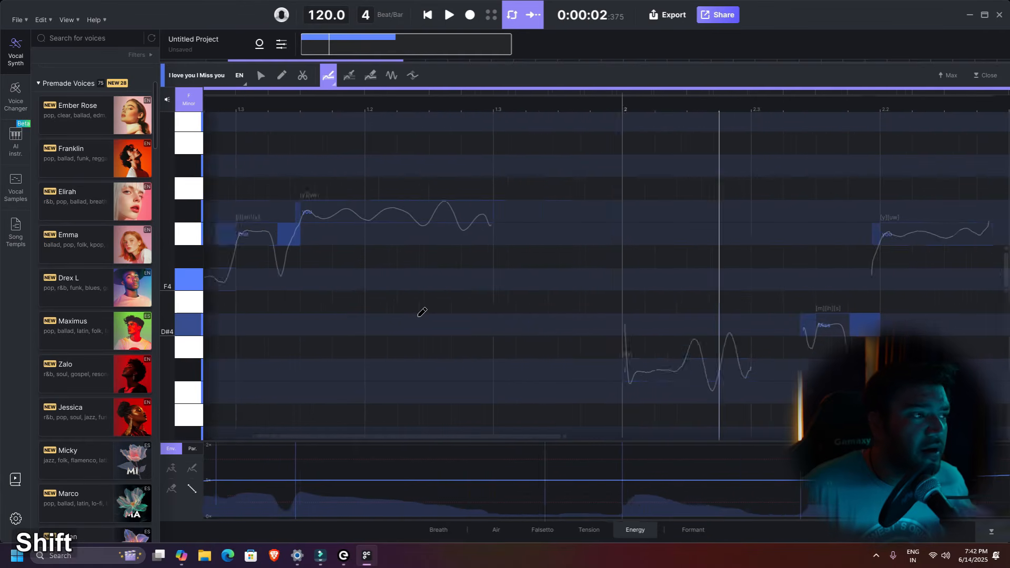
scroll(422, 312, "left", 3)
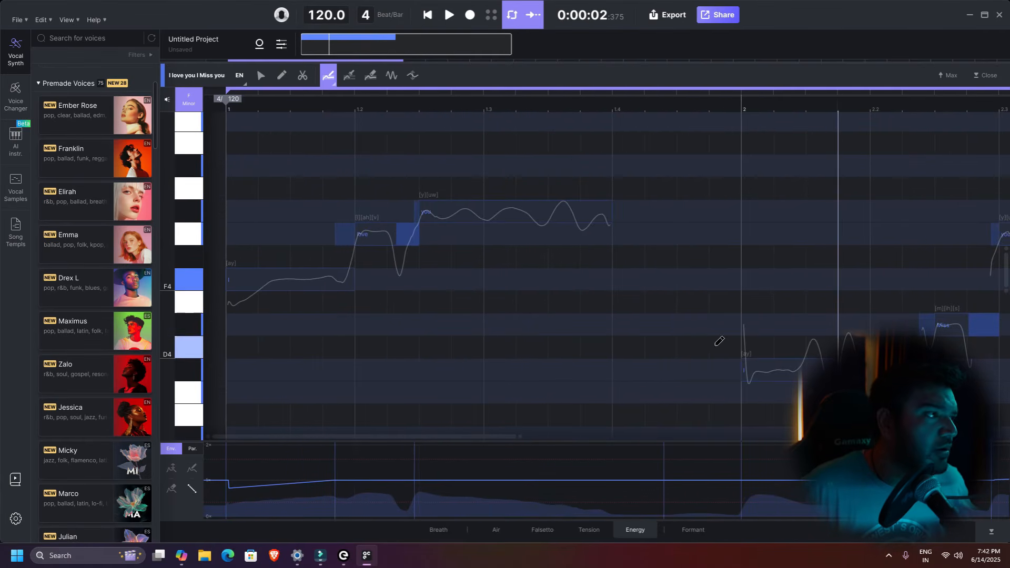
scroll(564, 300, "down", 2)
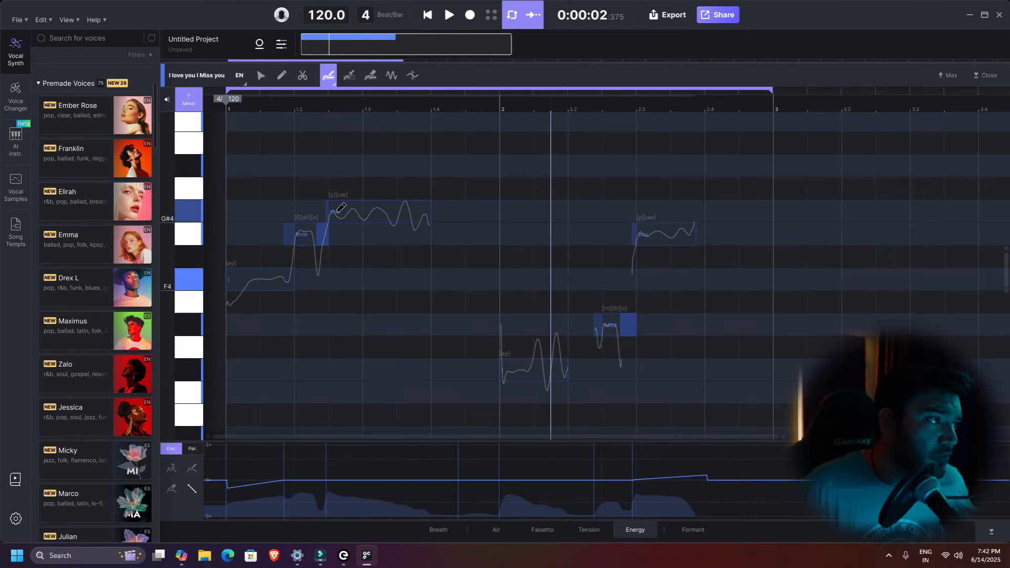
scroll(374, 288, "up", 2)
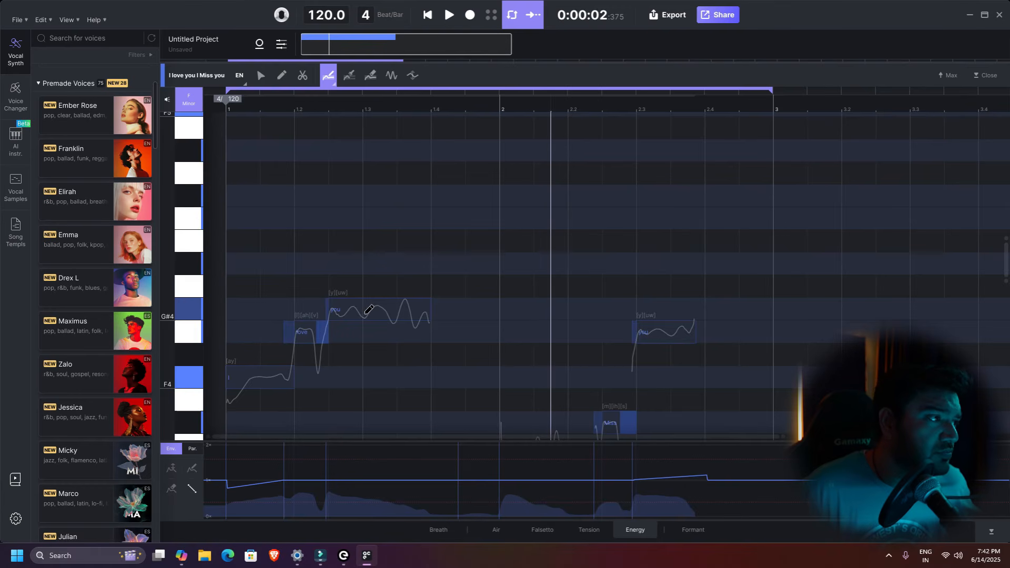
- Try a freehand pitch bump over the first phrase's "you" with the Pitch Brush, play it back, and undo it
mouse_move(367, 307)
left_mouse_down()
mouse_move(384, 264)
mouse_move(406, 305)
left_mouse_up()
left_click_drag(228, 108, 248, 157)
key("space")
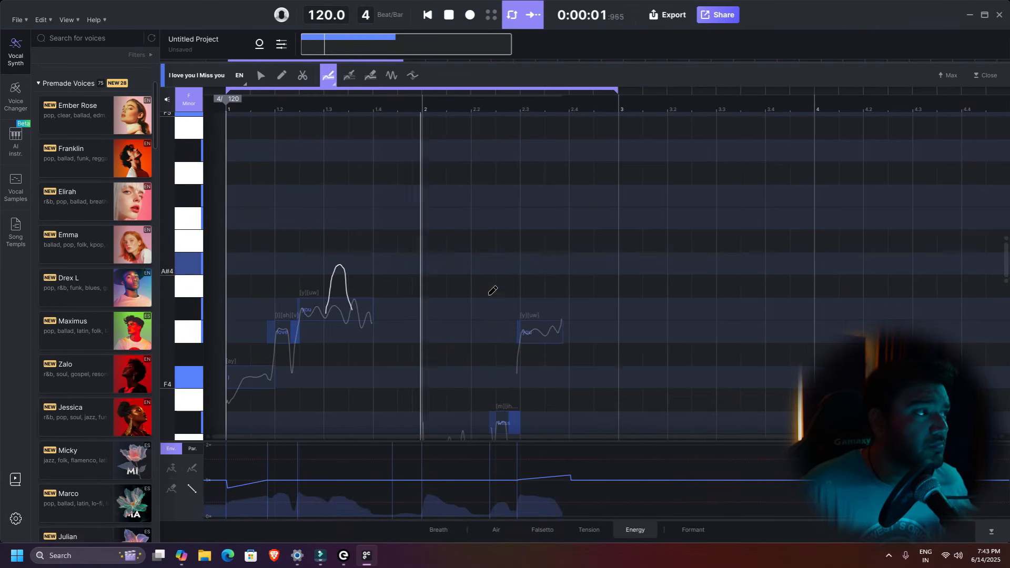
scroll(492, 308, "down", 4)
scroll(490, 312, "up", 2)
key("ctrl+z")
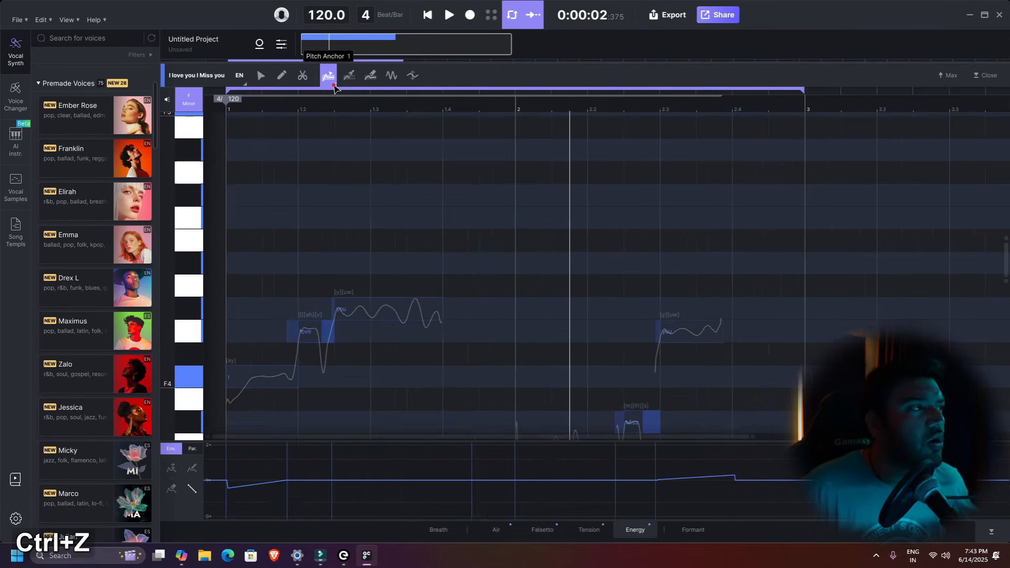
- Shape a pitch peak at A#4 over the first phrase's "you", starting at beat 1.3, using three Pitch Anchor points
left_click(330, 78)
left_click(342, 107)
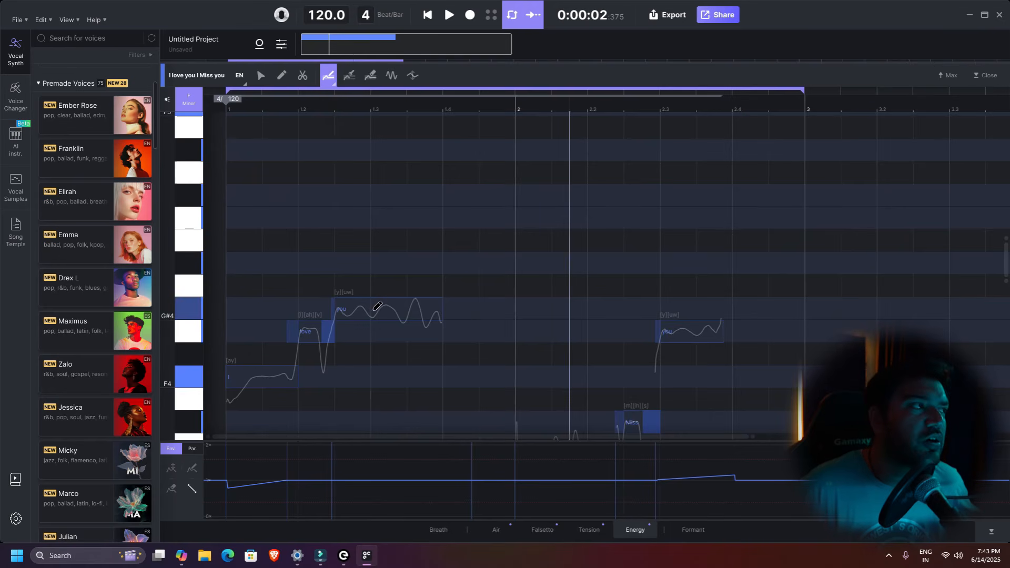
left_click(335, 83)
left_click(344, 119)
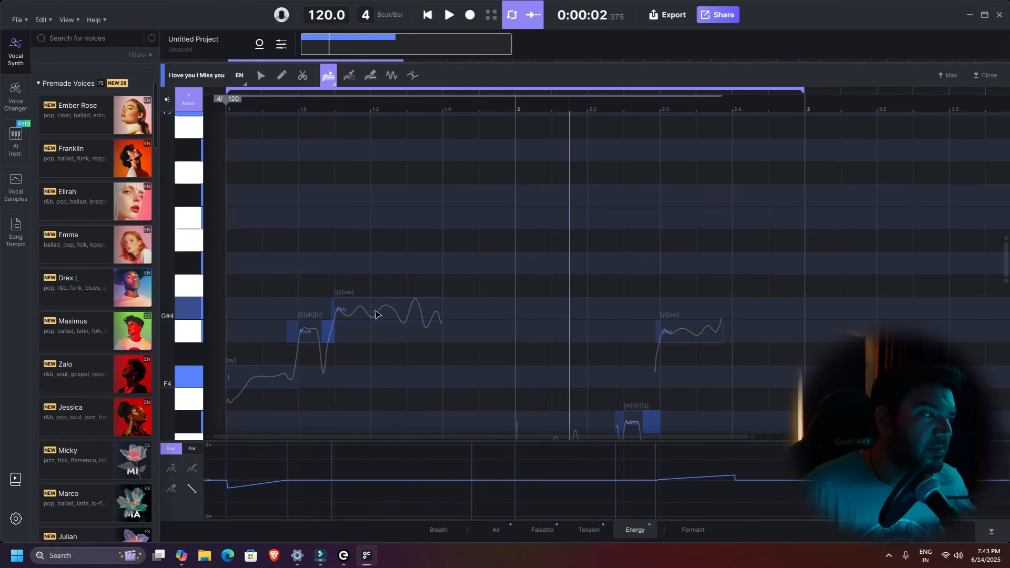
left_click(372, 309)
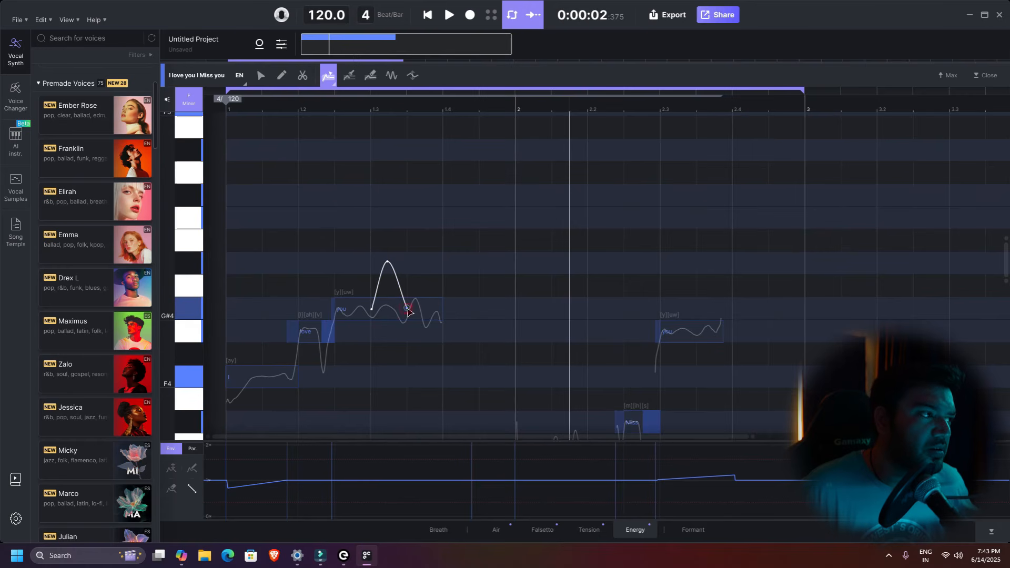
left_click(404, 310)
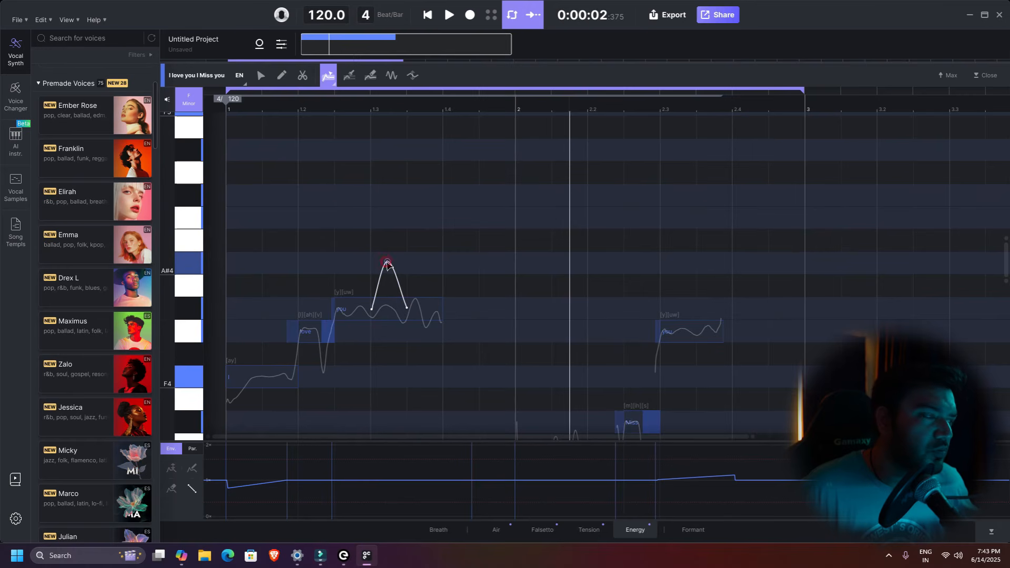
mouse_move(388, 264)
left_mouse_down()
mouse_move(387, 286)
mouse_move(389, 263)
left_mouse_up()
- Play back the looped phrases to hear the anchored pitch bend
scroll(370, 284, "down", 2, "ctrl")
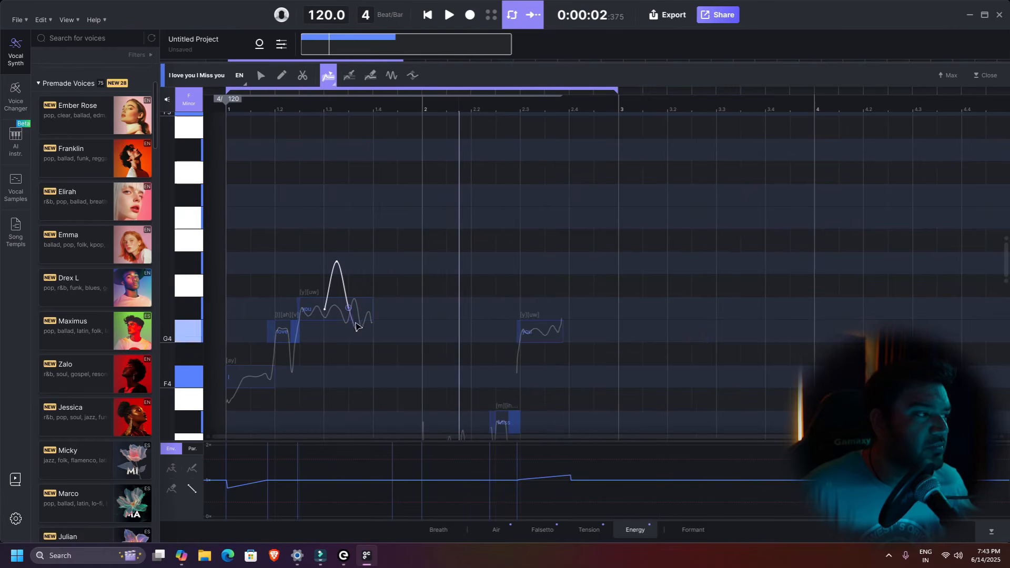
scroll(242, 330, "up", 1, "ctrl")
key("space")
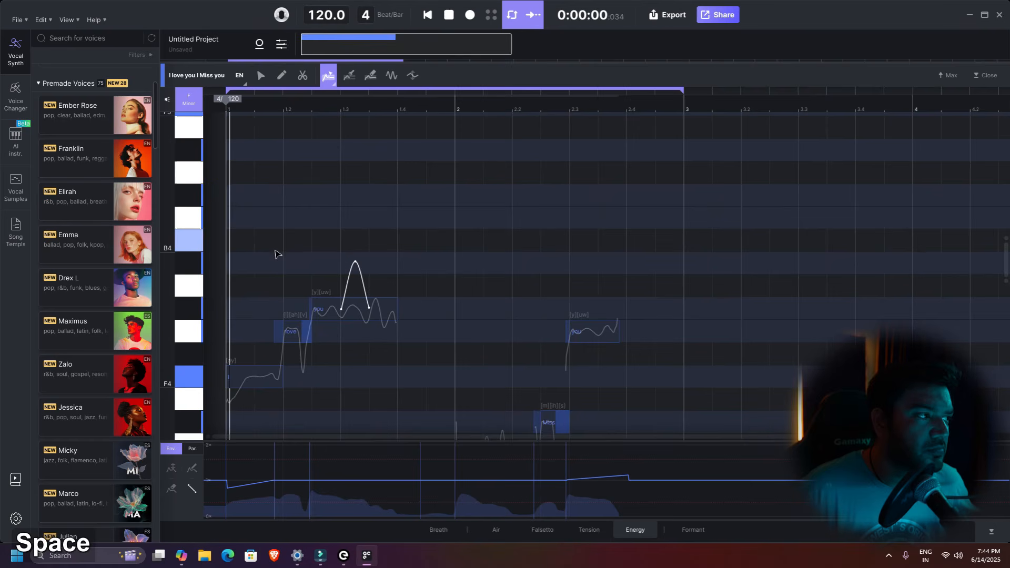
scroll(490, 294, "down", 2)
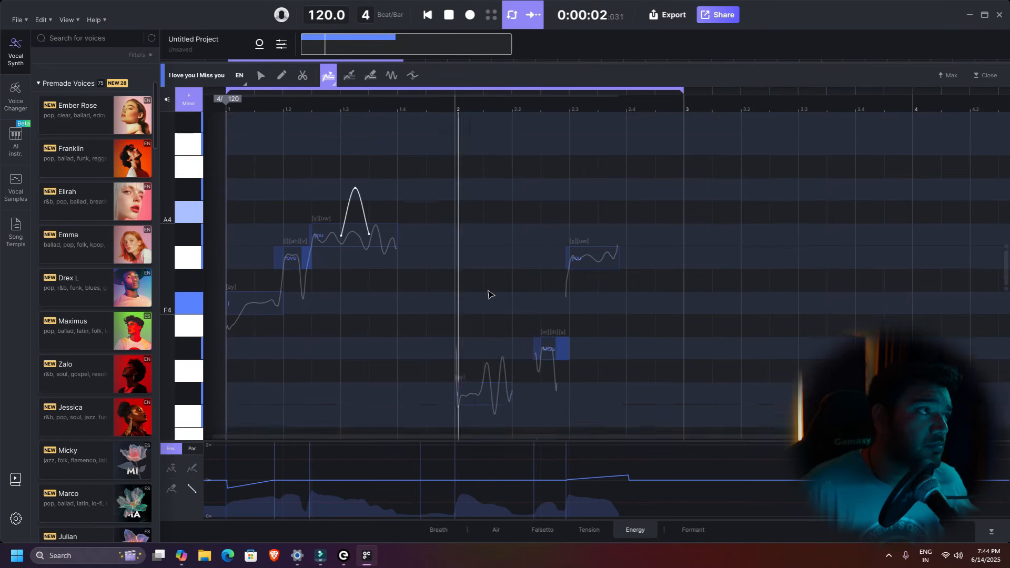
key("space")
scroll(416, 187, "up", 2)
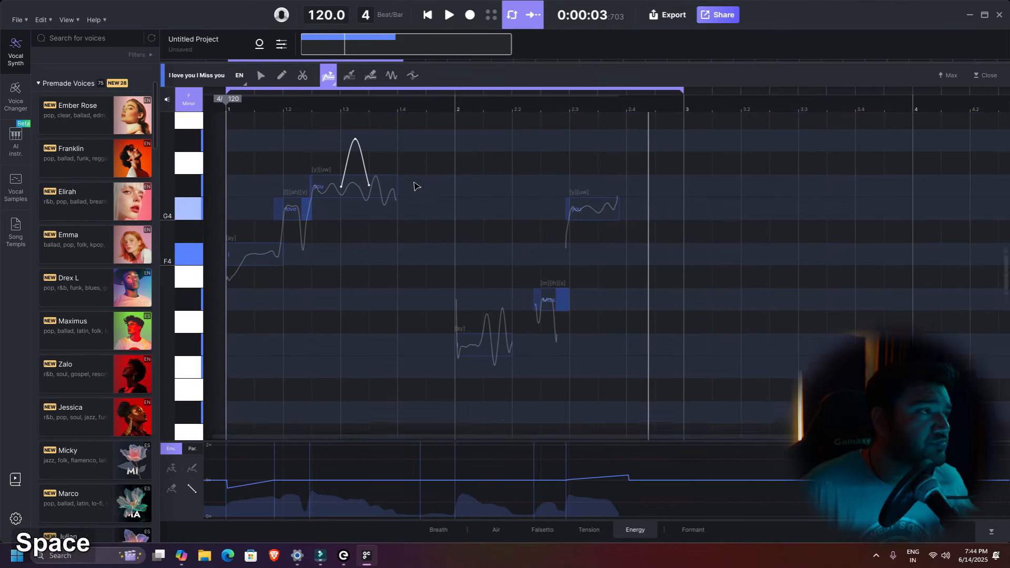
- Add a Vibrato over the latter part of the second phrase's "you" with amplitude 1.0, frequency 10.0 and phase -0.8
left_click(394, 77)
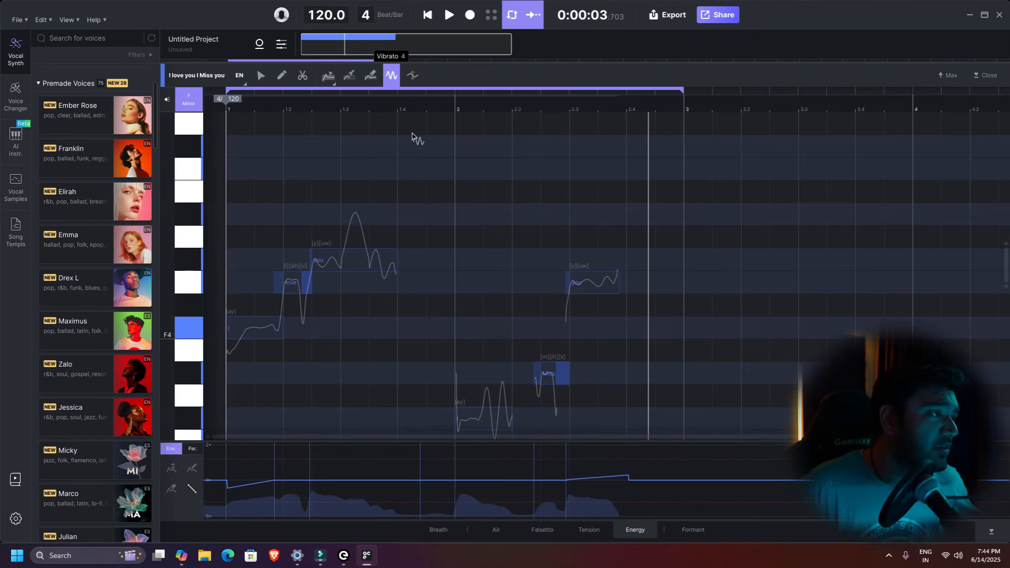
scroll(571, 334, "up", 1)
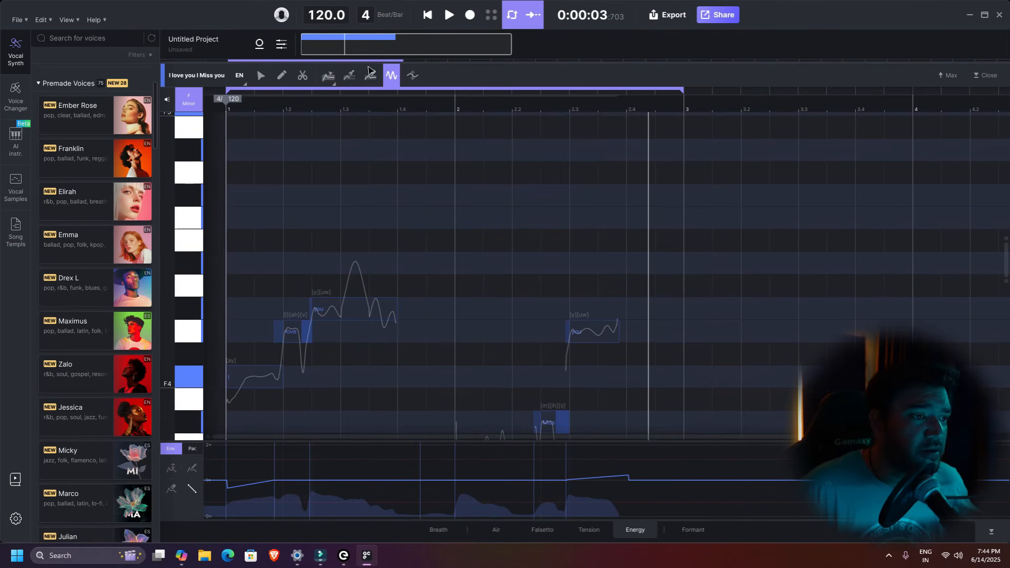
scroll(346, 289, "up", 3)
scroll(594, 241, "down", 3)
scroll(621, 241, "down", 3)
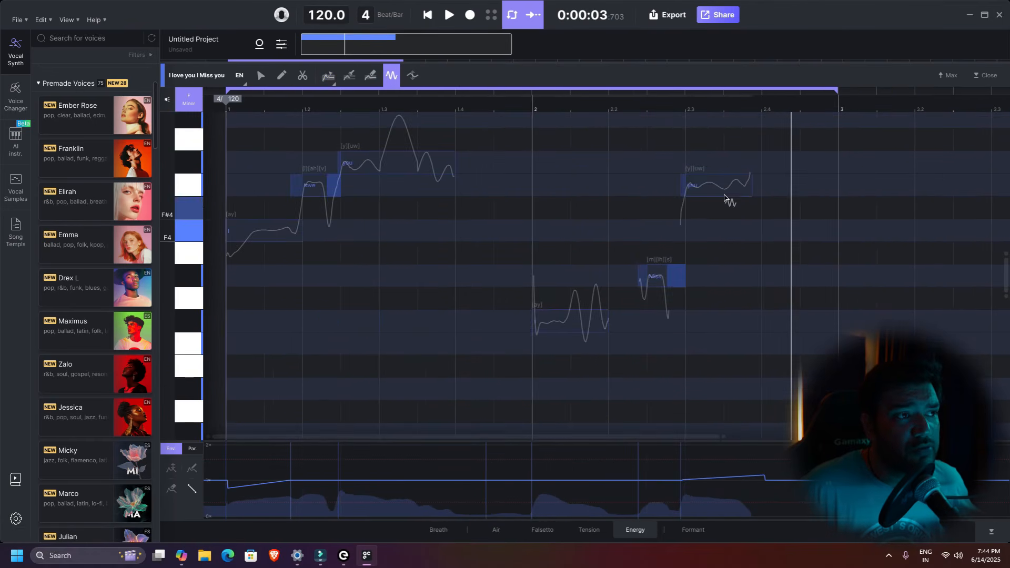
left_click(721, 188)
left_click_drag(722, 186, 703, 185)
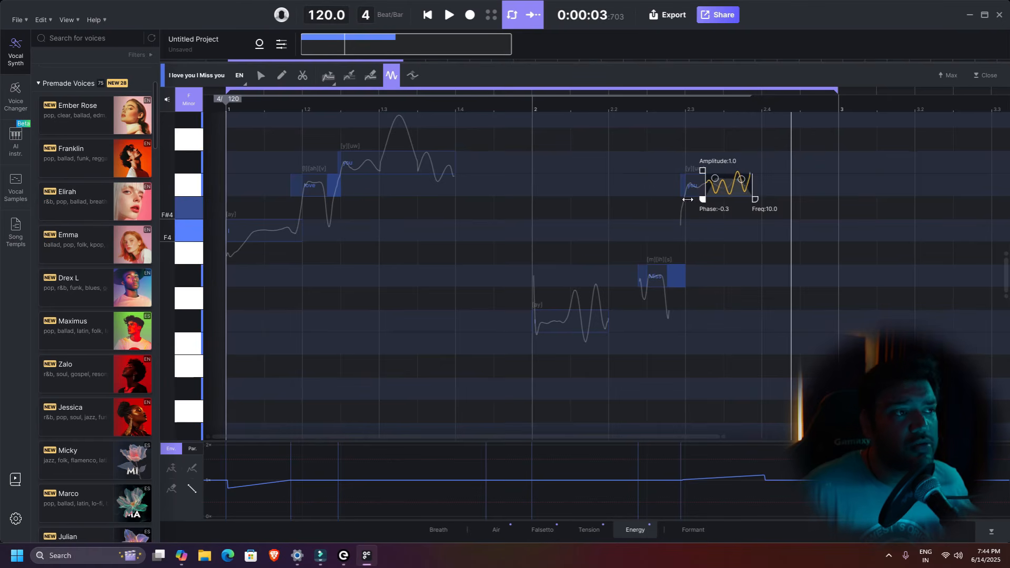
- Play back the looped phrases to hear the vibrato on the second phrase's "you"
scroll(728, 261, "down", 2)
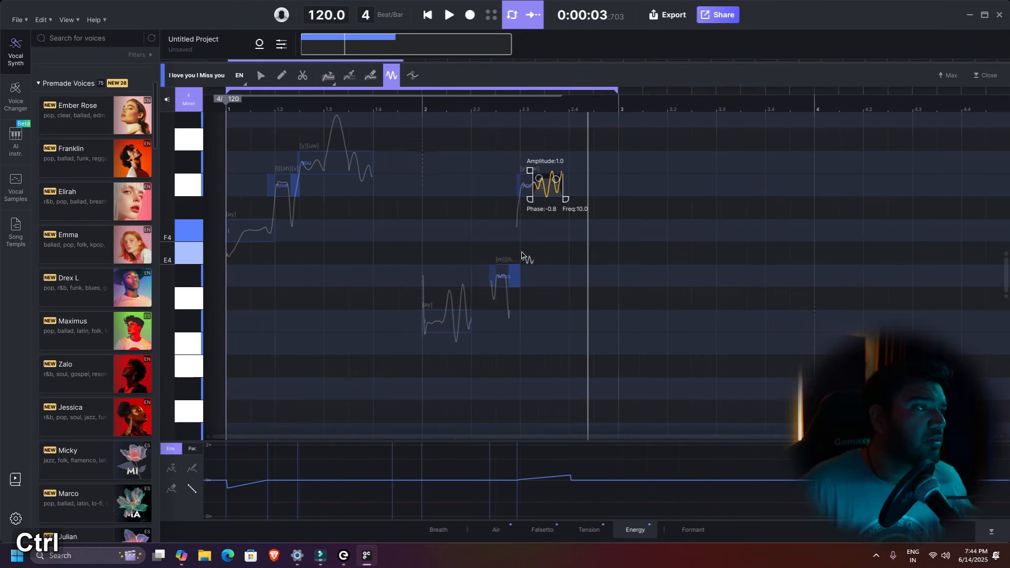
key("space")
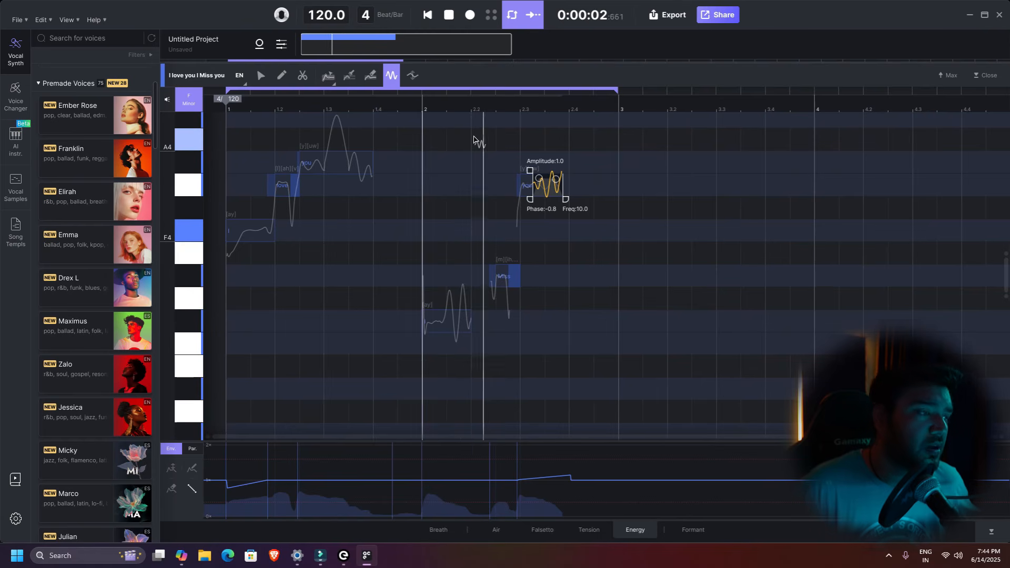
key("space")
- Lengthen the second phrase's "you" note so it ends just before bar 3
scroll(566, 228, "up", 2)
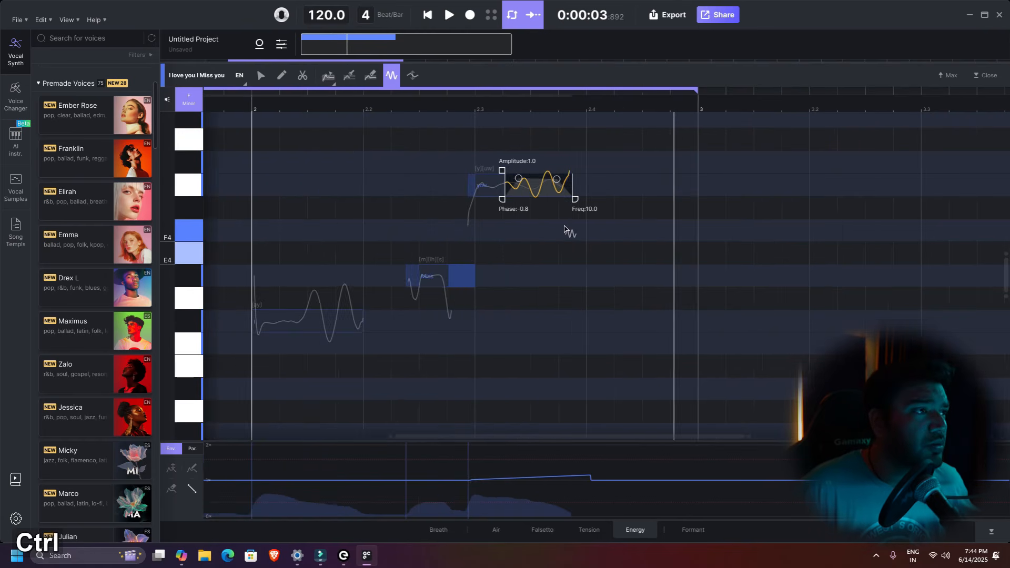
left_click(261, 76)
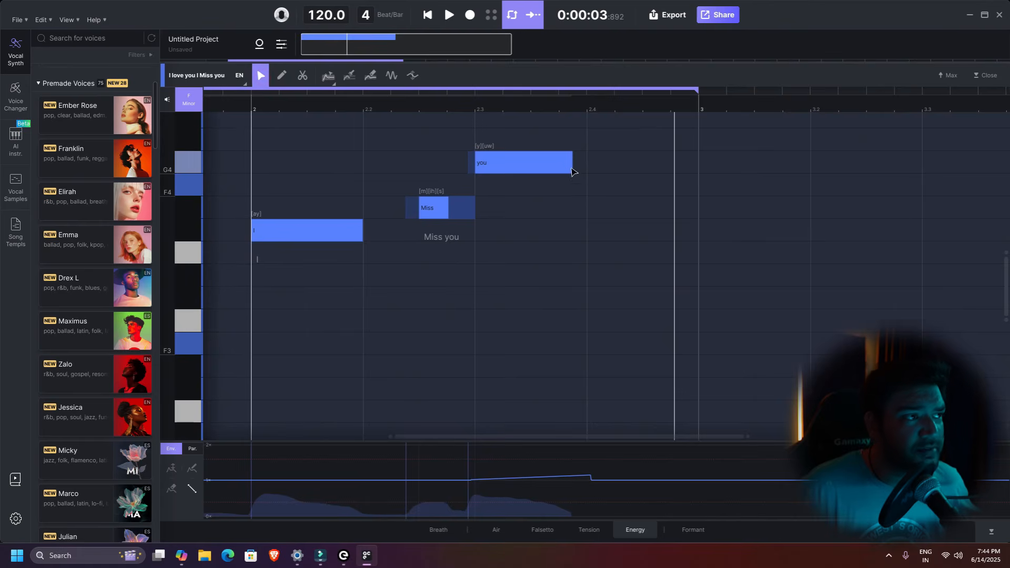
left_click(571, 167)
left_click_drag(572, 166, 680, 177)
scroll(579, 204, "down", 2)
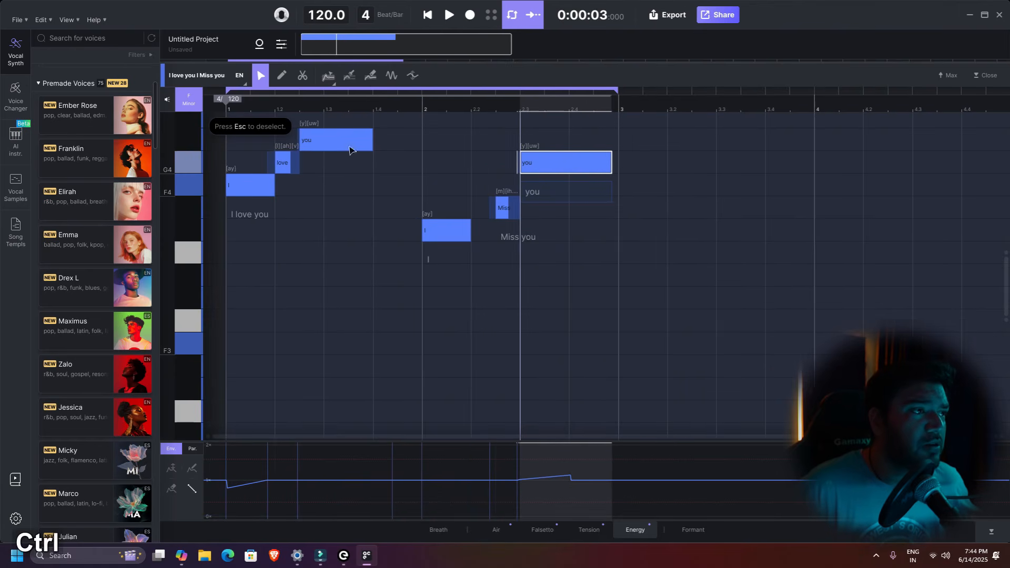
- Examine the vibrato and the full pitch range of the curve at the end of the second phrase's "you"
left_click(391, 76)
scroll(613, 247, "up", 3)
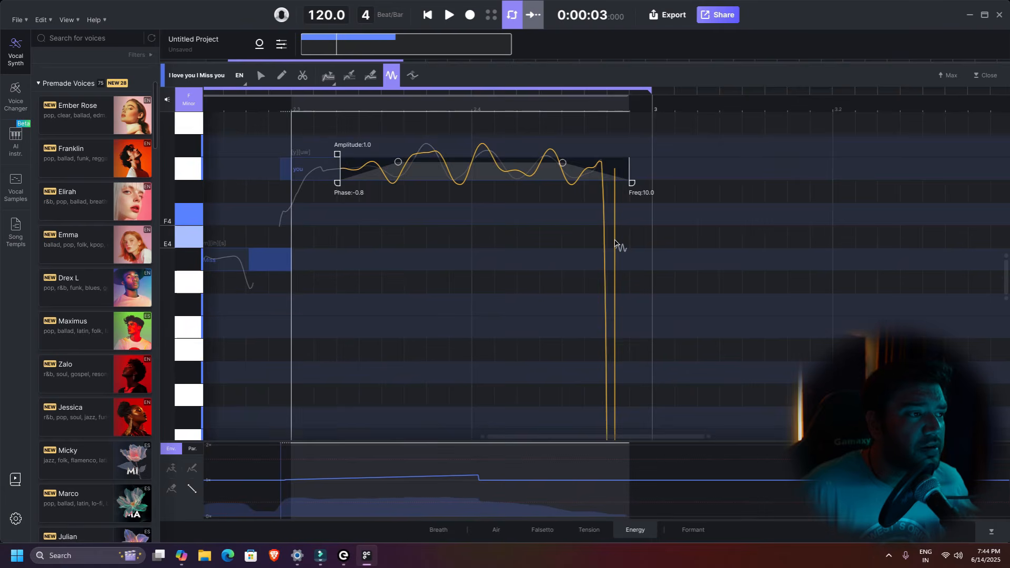
scroll(615, 258, "down", 8)
scroll(617, 263, "up", 8)
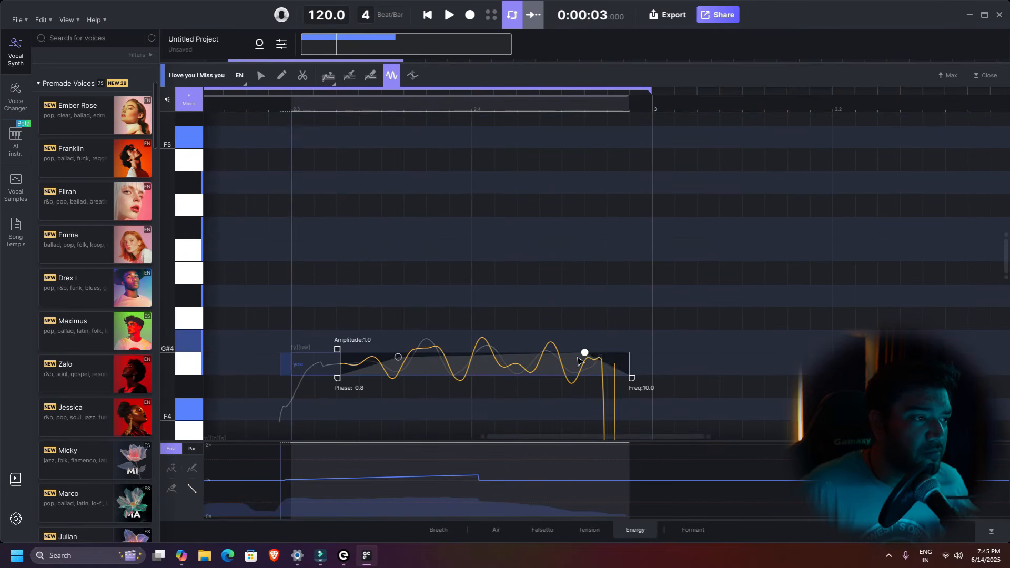
scroll(605, 352, "down", 6)
scroll(610, 350, "down", 6)
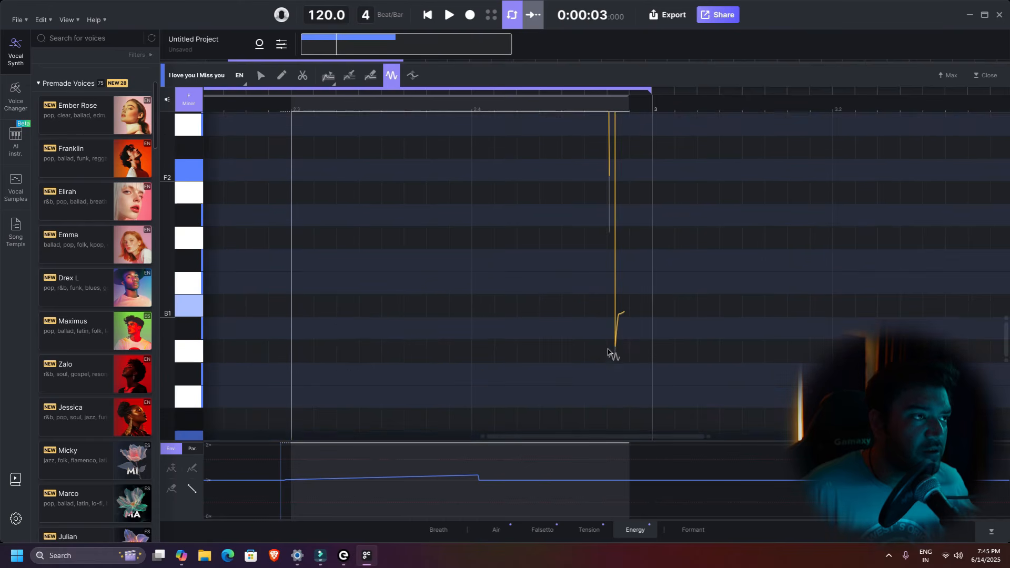
scroll(613, 326, "up", 12)
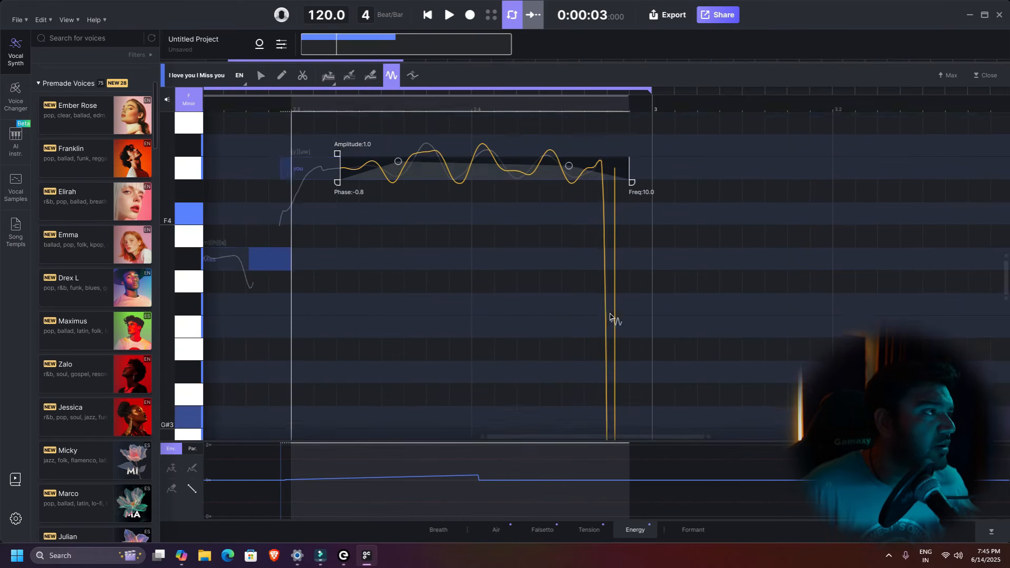
- Redraw the tail of the second phrase's "you" pitch curve around G4 with the pitch Draw tool
left_click(332, 79)
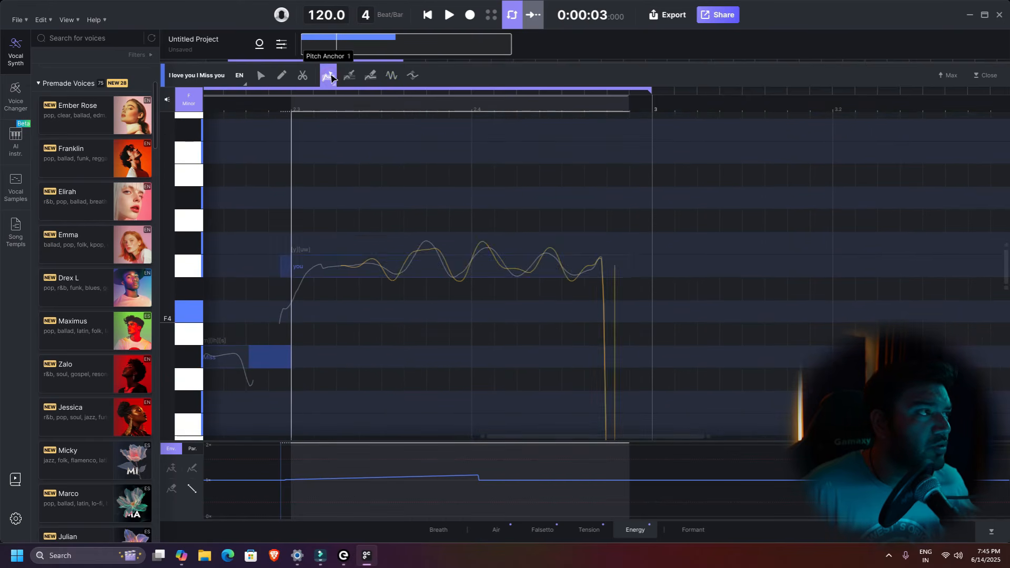
left_click(328, 77)
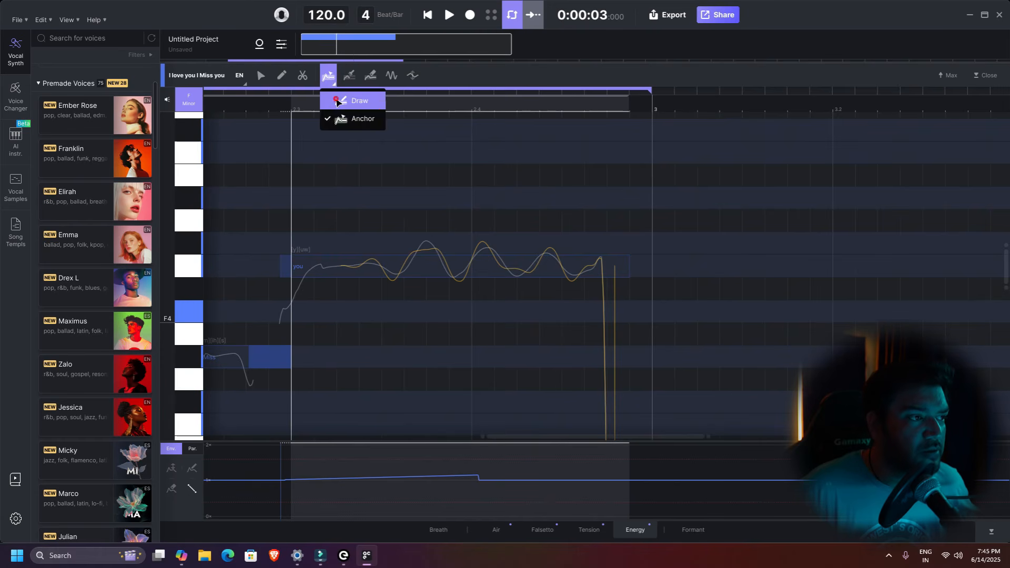
left_click(340, 100)
left_click_drag(607, 267, 620, 272)
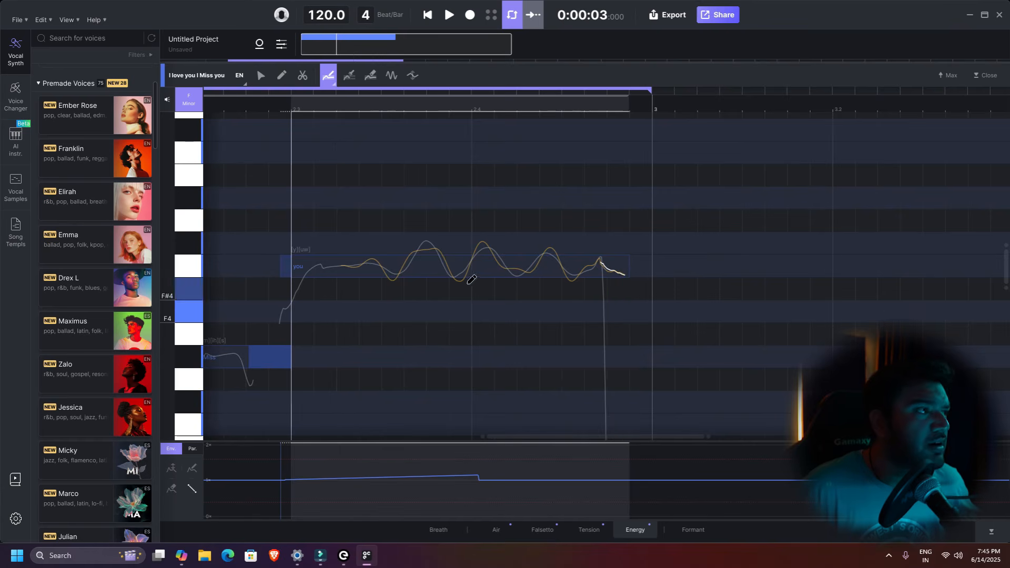
- Return to the Vibrato tool and play back the second phrase with the redrawn pitch ending
scroll(607, 271, "down", 2, "ctrl")
key("4")
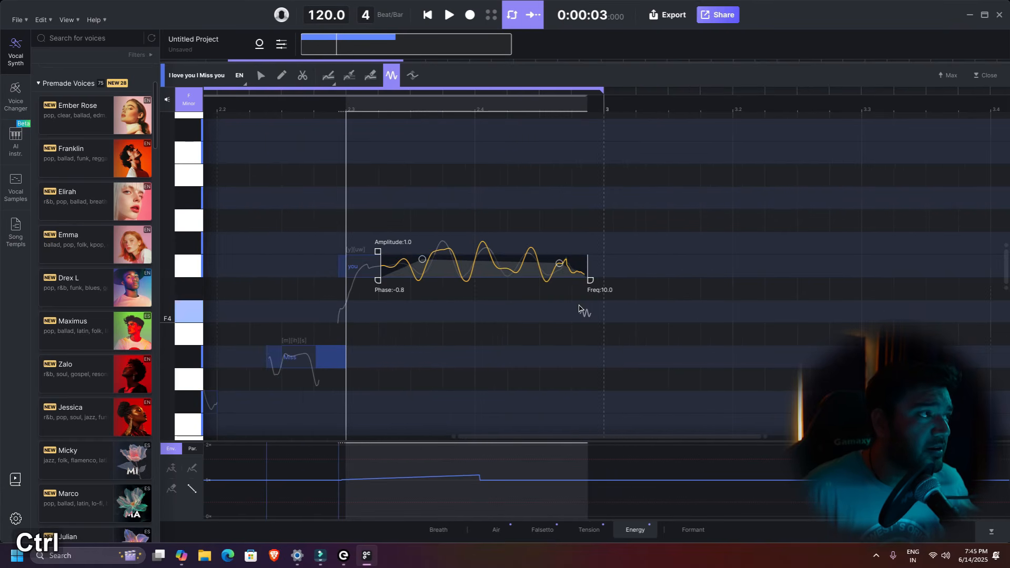
scroll(582, 308, "down", 2, "ctrl")
key("space")
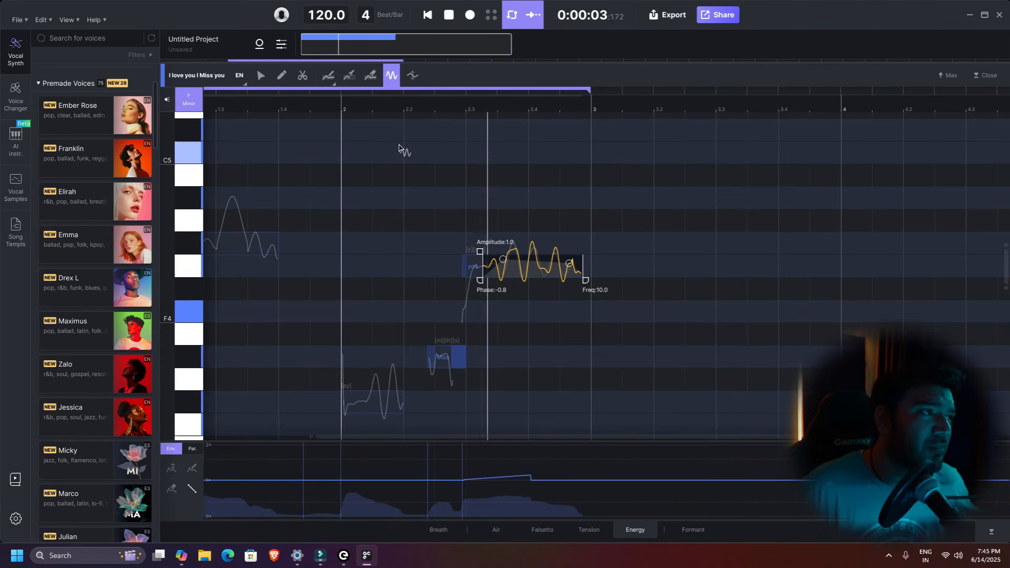
key("space")
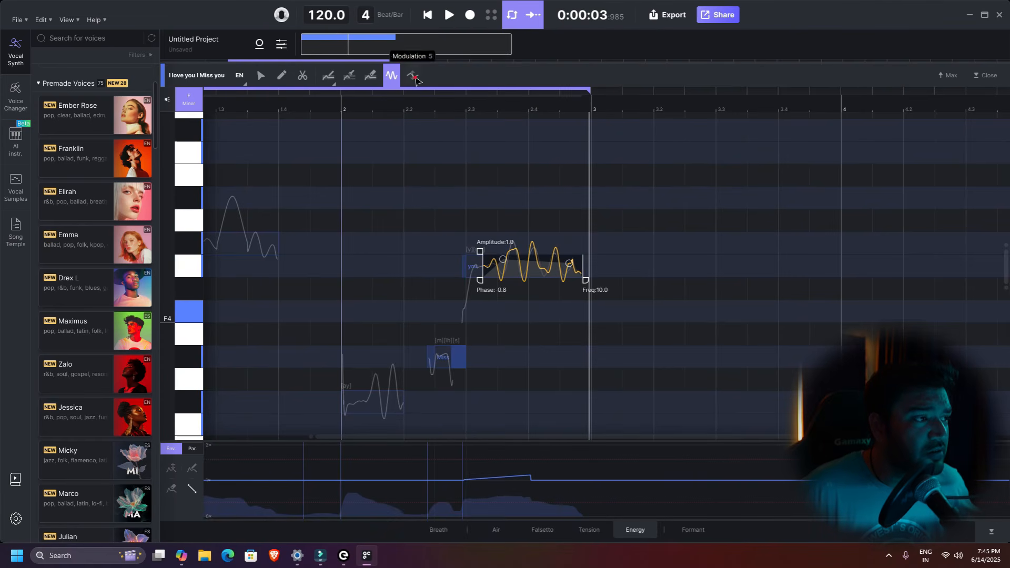
- Flatten the pitch swings of the second phrase's "you" with the Modulation tool and play back the phrases
left_click(412, 75)
left_click(530, 262)
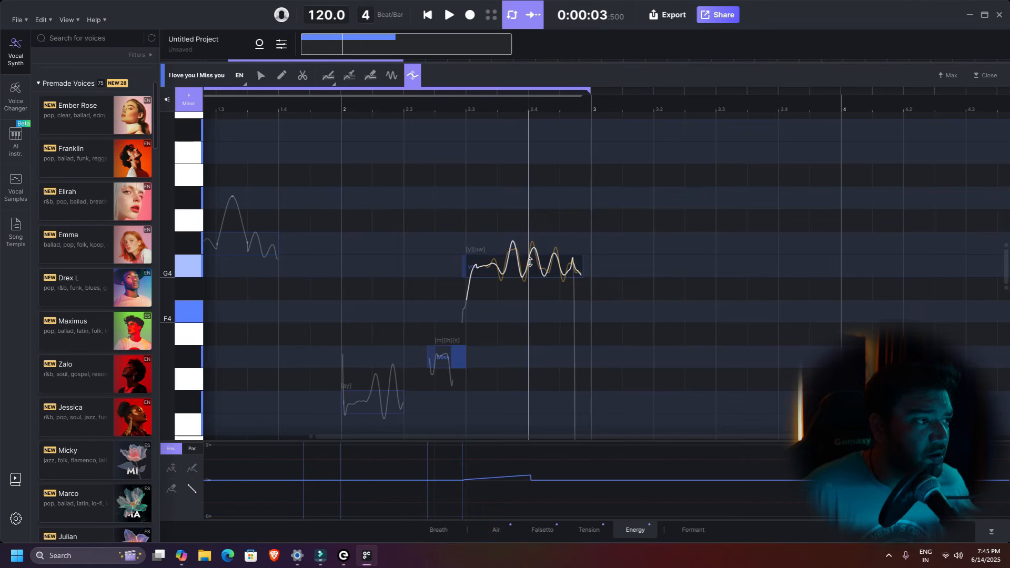
mouse_move(530, 274)
left_mouse_down()
mouse_move(527, 286)
mouse_move(518, 200)
mouse_move(520, 303)
mouse_move(526, 232)
mouse_move(515, 203)
mouse_move(528, 284)
left_mouse_up()
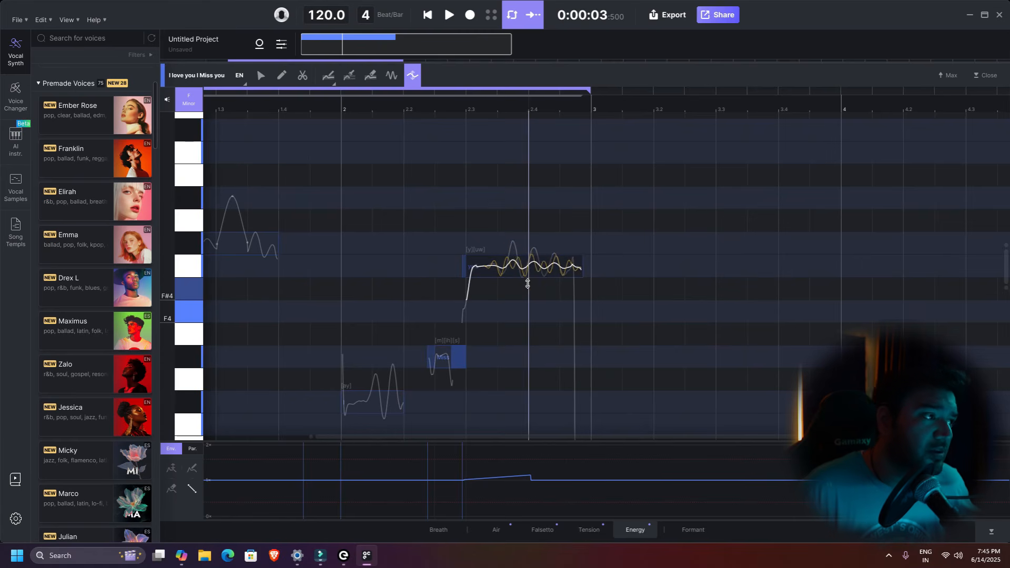
scroll(533, 284, "down", 3)
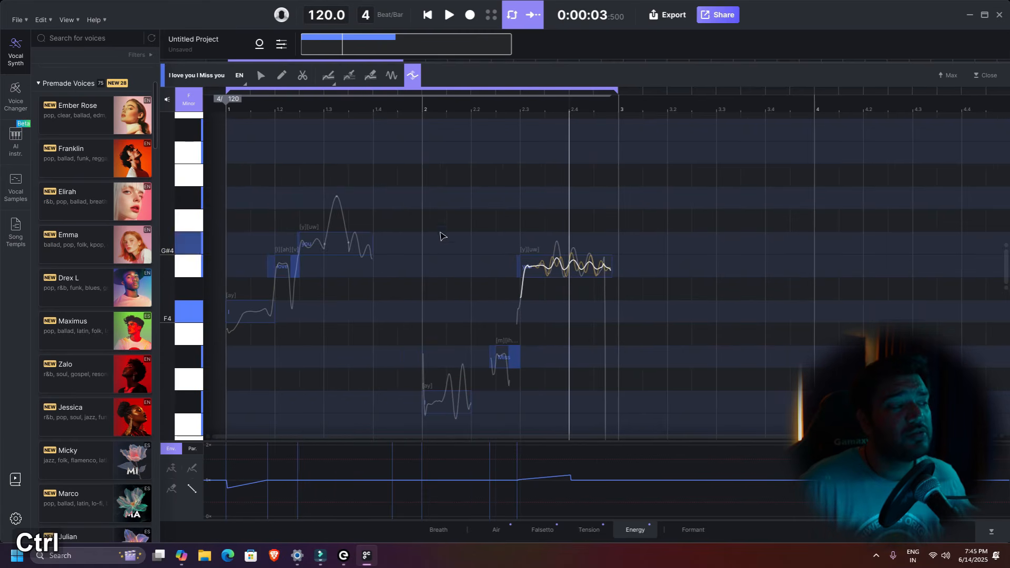
key("space")
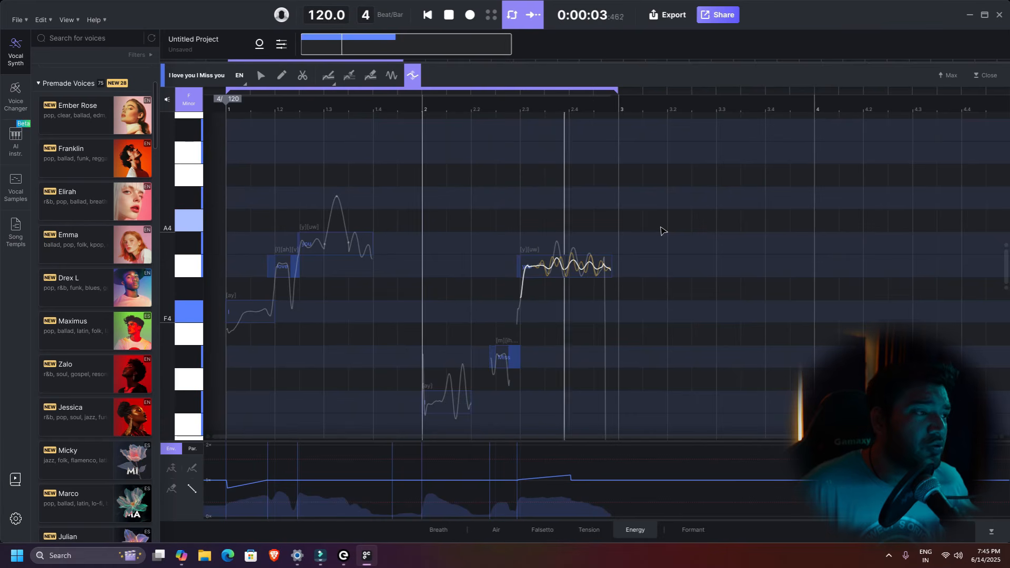
key("space")
- Shorten the vibrato on the second phrase's "you" by moving its start toward beat 2.4, and play it back
scroll(557, 270, "up", 3)
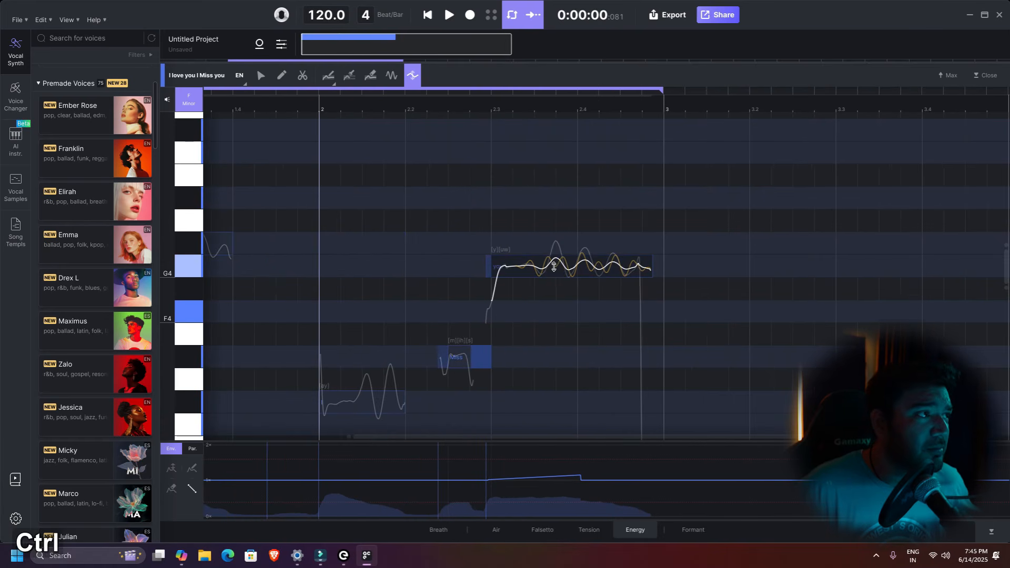
left_click(392, 75)
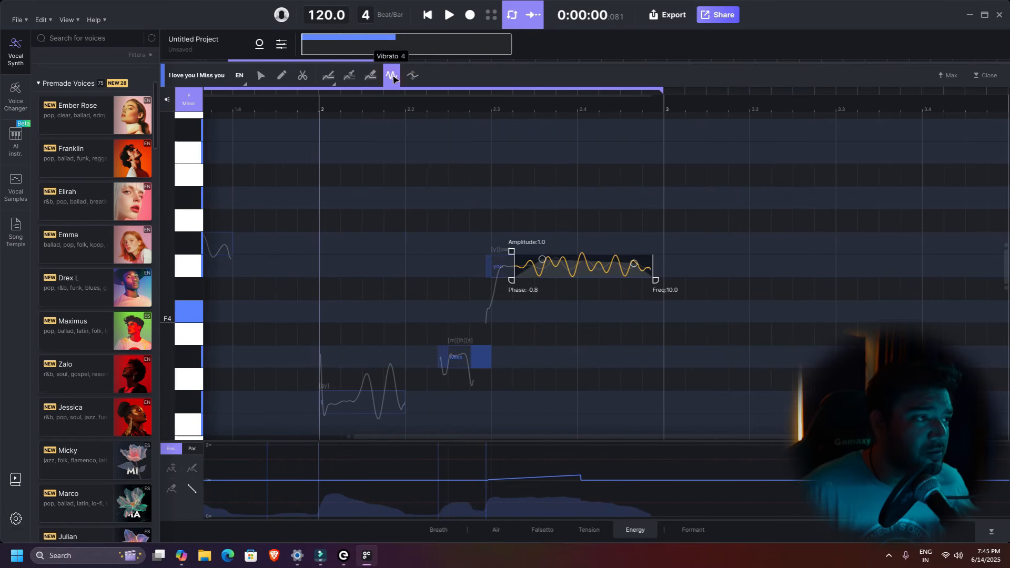
left_click_drag(513, 262, 564, 262)
scroll(522, 241, "down", 3, "ctrl")
key("space")
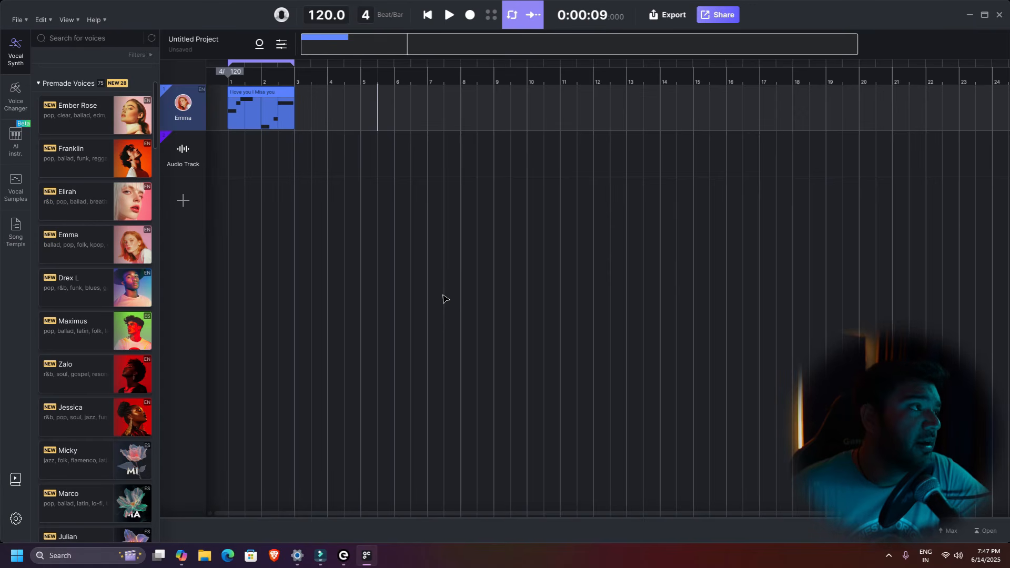
- Turn on Choir mode for the Emma track and add the voices Drex L, Maximus and Zalo
left_click(259, 45)
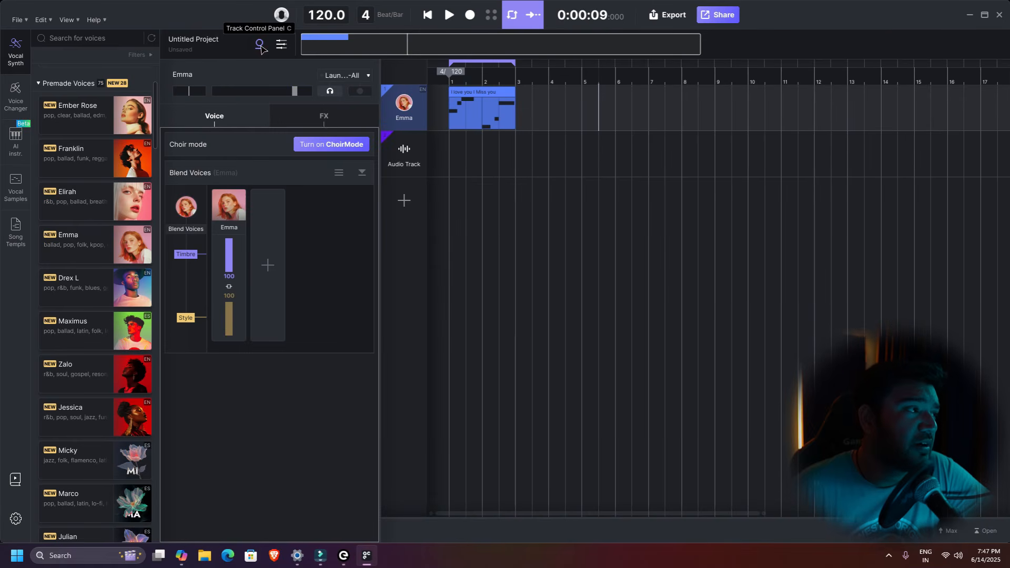
left_click(333, 149)
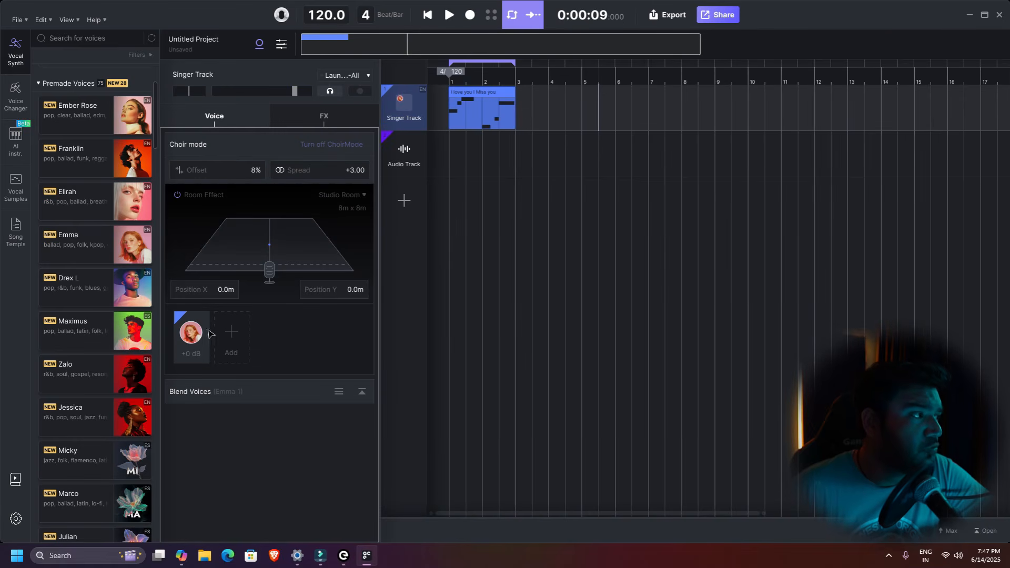
mouse_move(140, 298)
left_click_drag(140, 294, 237, 342)
left_click_drag(132, 337, 271, 344)
left_click_drag(131, 375, 310, 361)
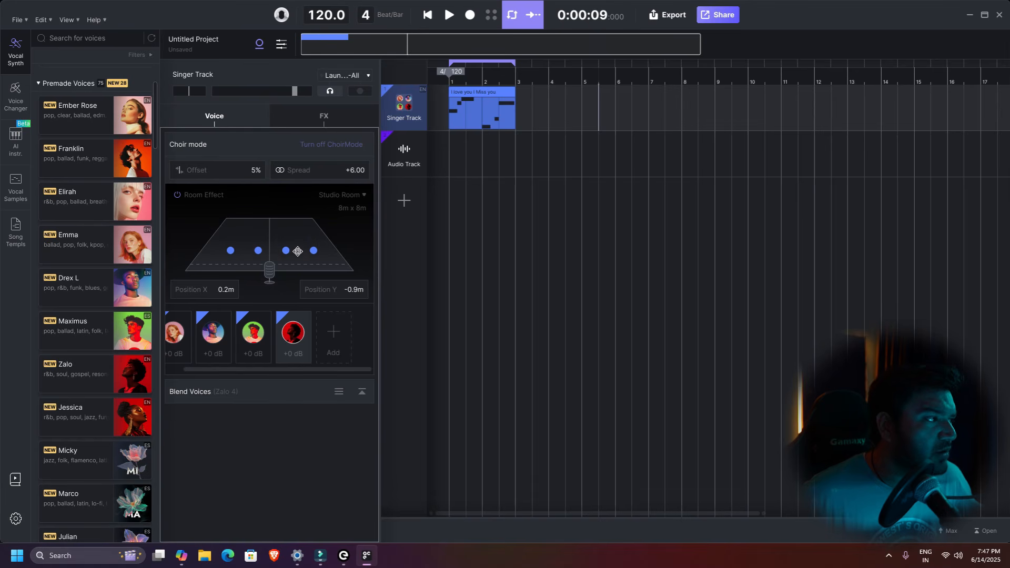
- Set Zalo's Position X to 0.1 m and the choir levels to -0.7 dB for Drex L, -3.8 dB for Maximus and +0.1 dB for Zalo
mouse_move(223, 290)
left_mouse_down()
mouse_move(183, 292)
mouse_move(233, 296)
left_mouse_up()
left_click_drag(229, 295, 219, 294)
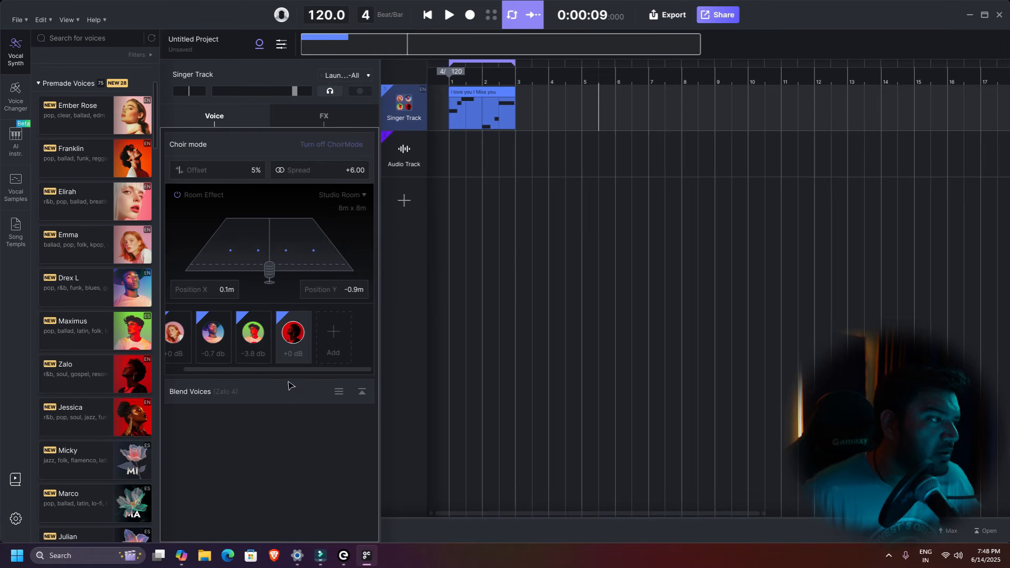
left_click_drag(292, 422, 296, 374)
- Play the "I love you I Miss you" clip from its beginning to hear the four-voice choir
left_click(441, 114)
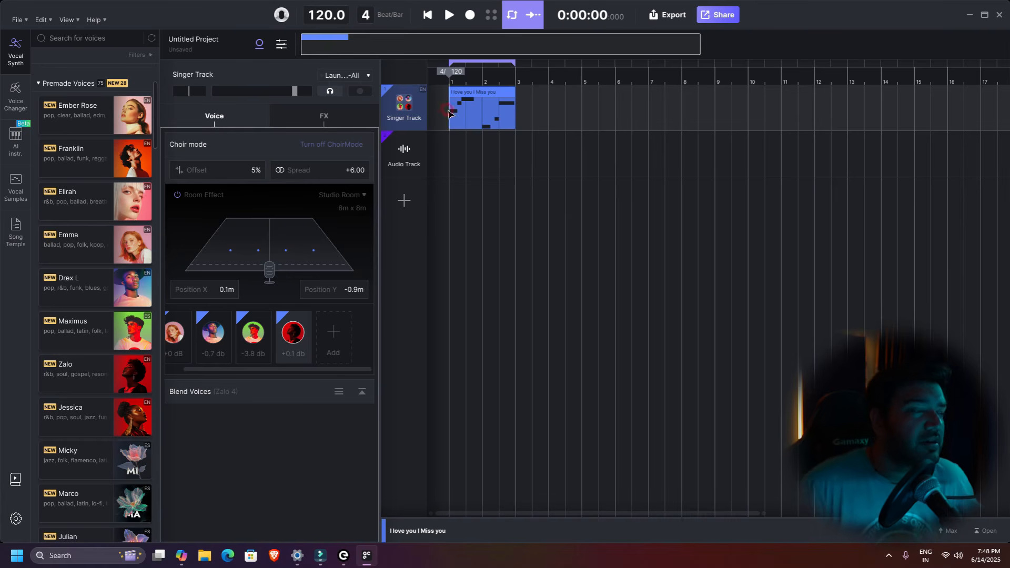
key("space")
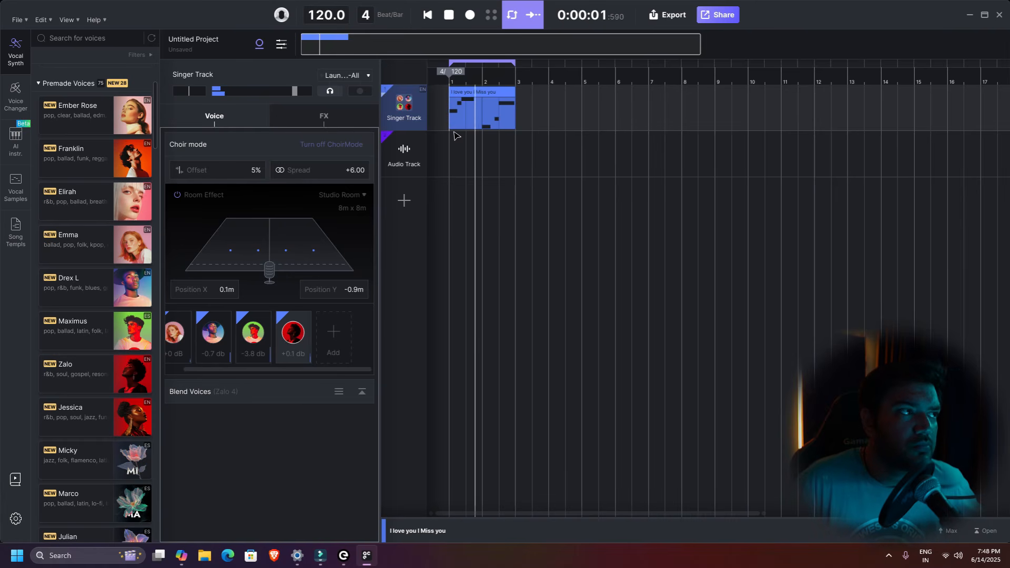